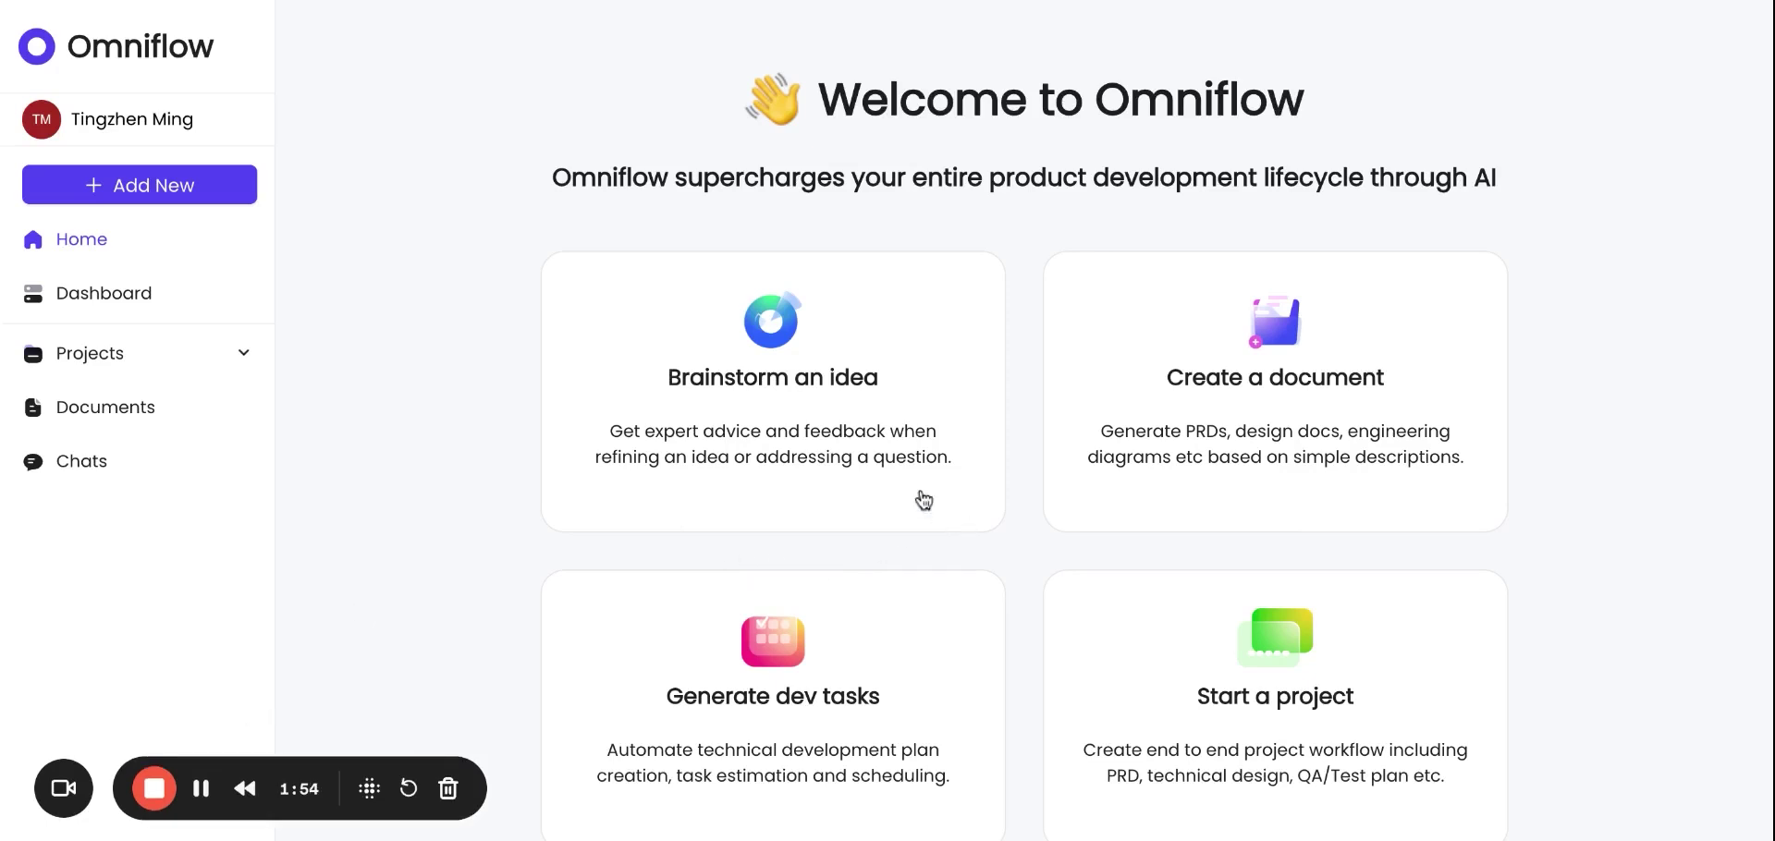
Start a new idea brainstorming chat named "Slack Integration".
click(827, 428)
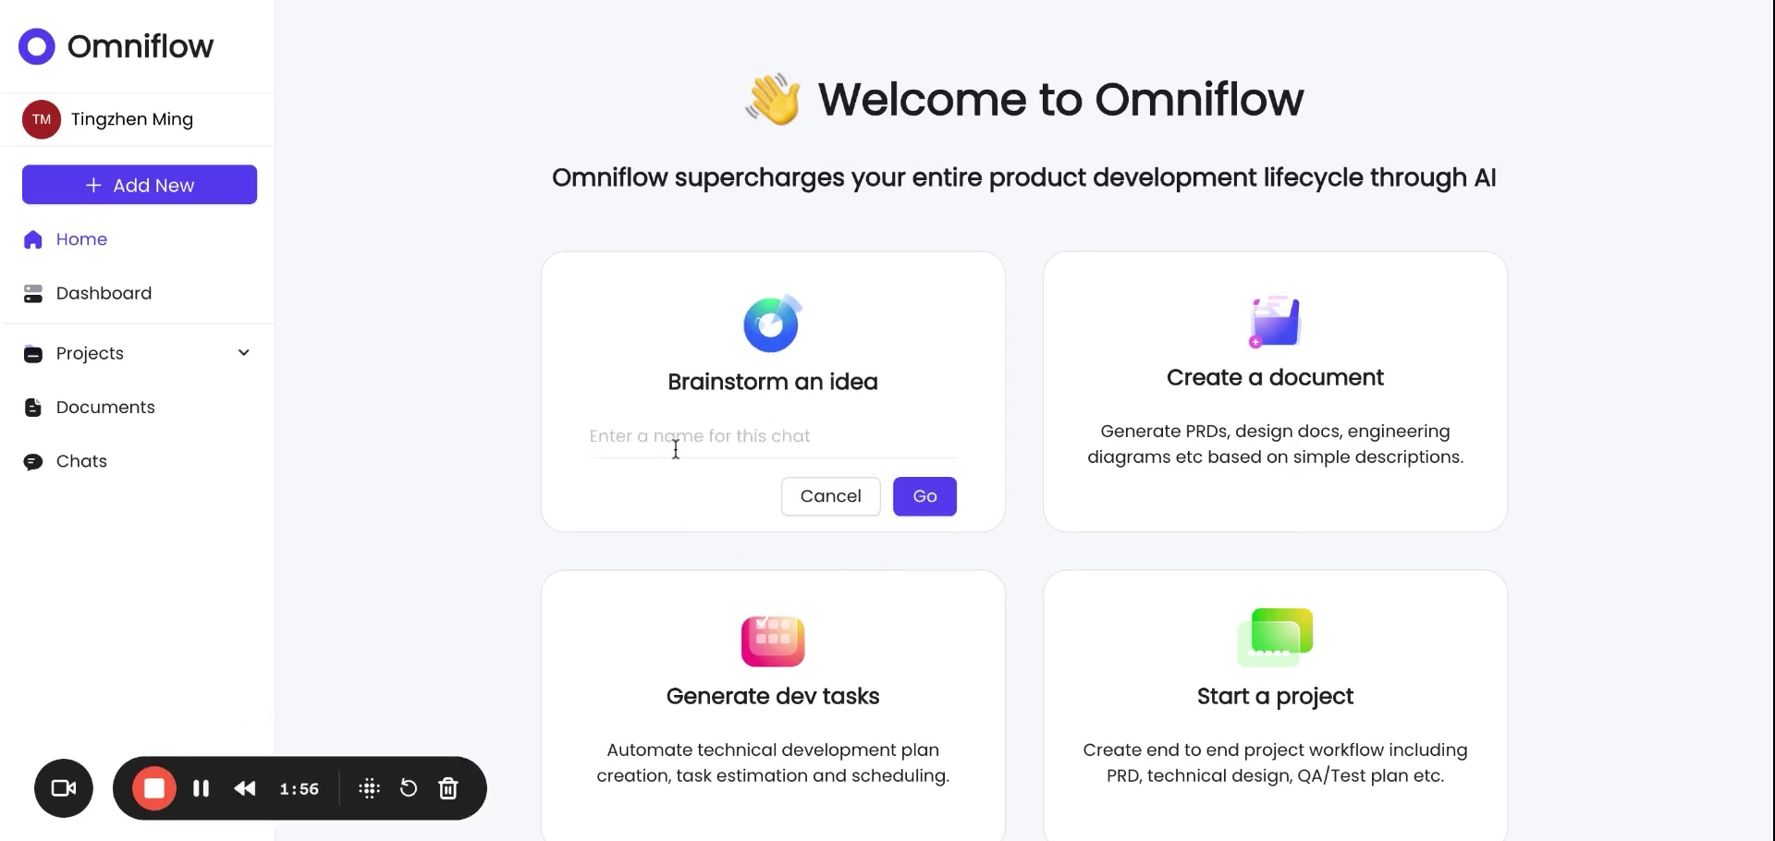
text(Slack In)
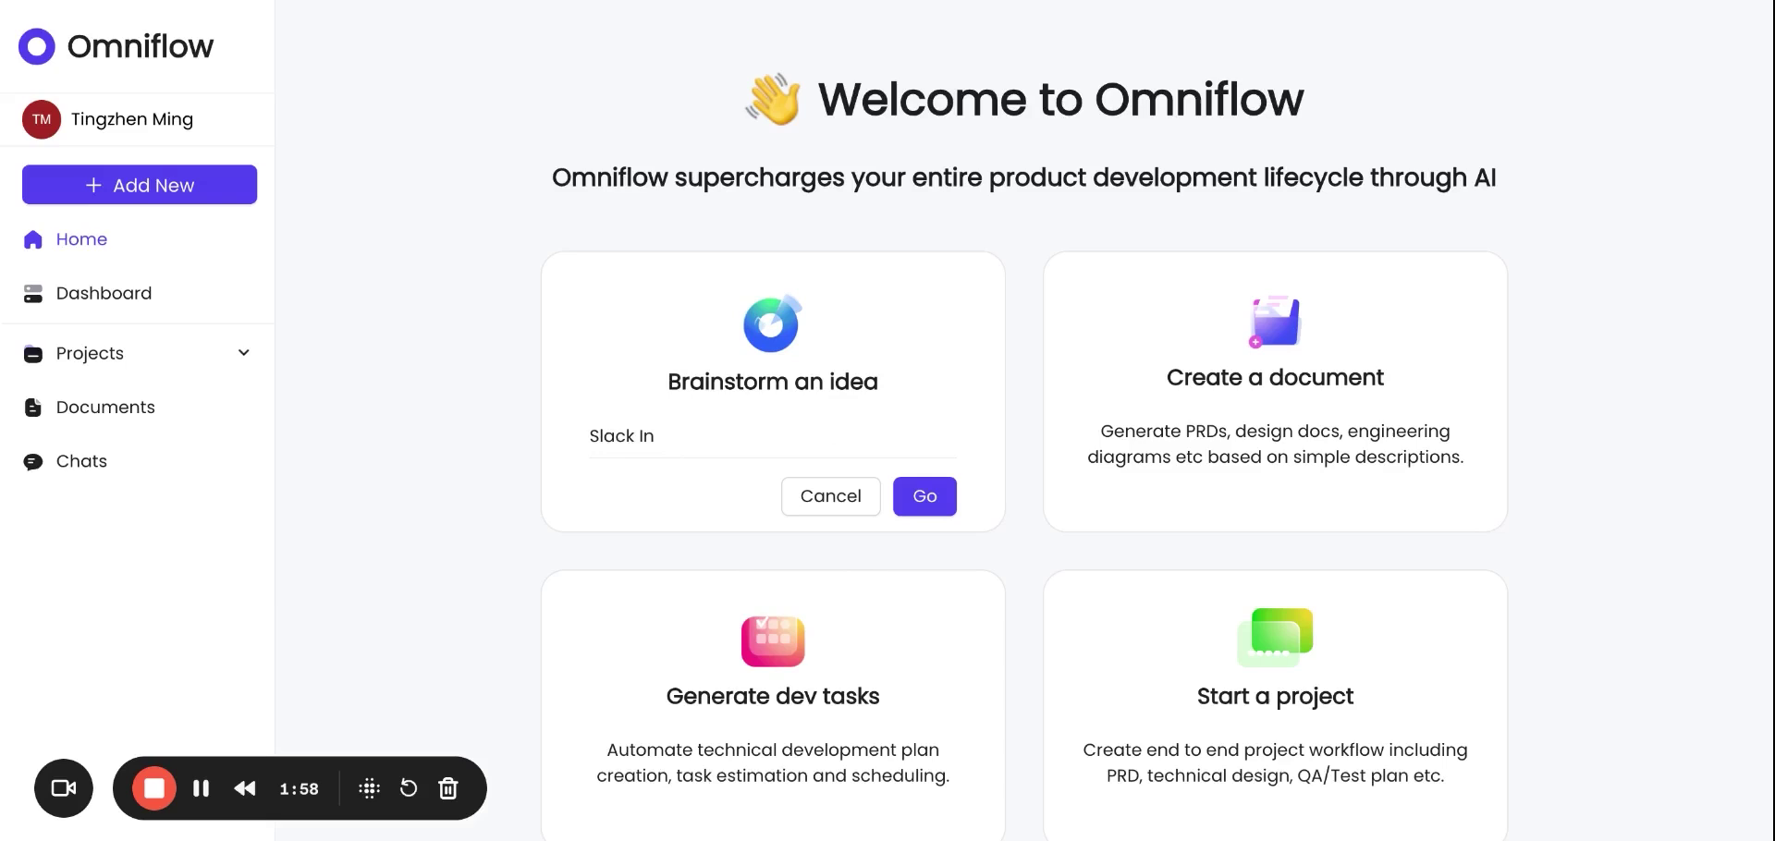
text(tegration)
click(897, 495)
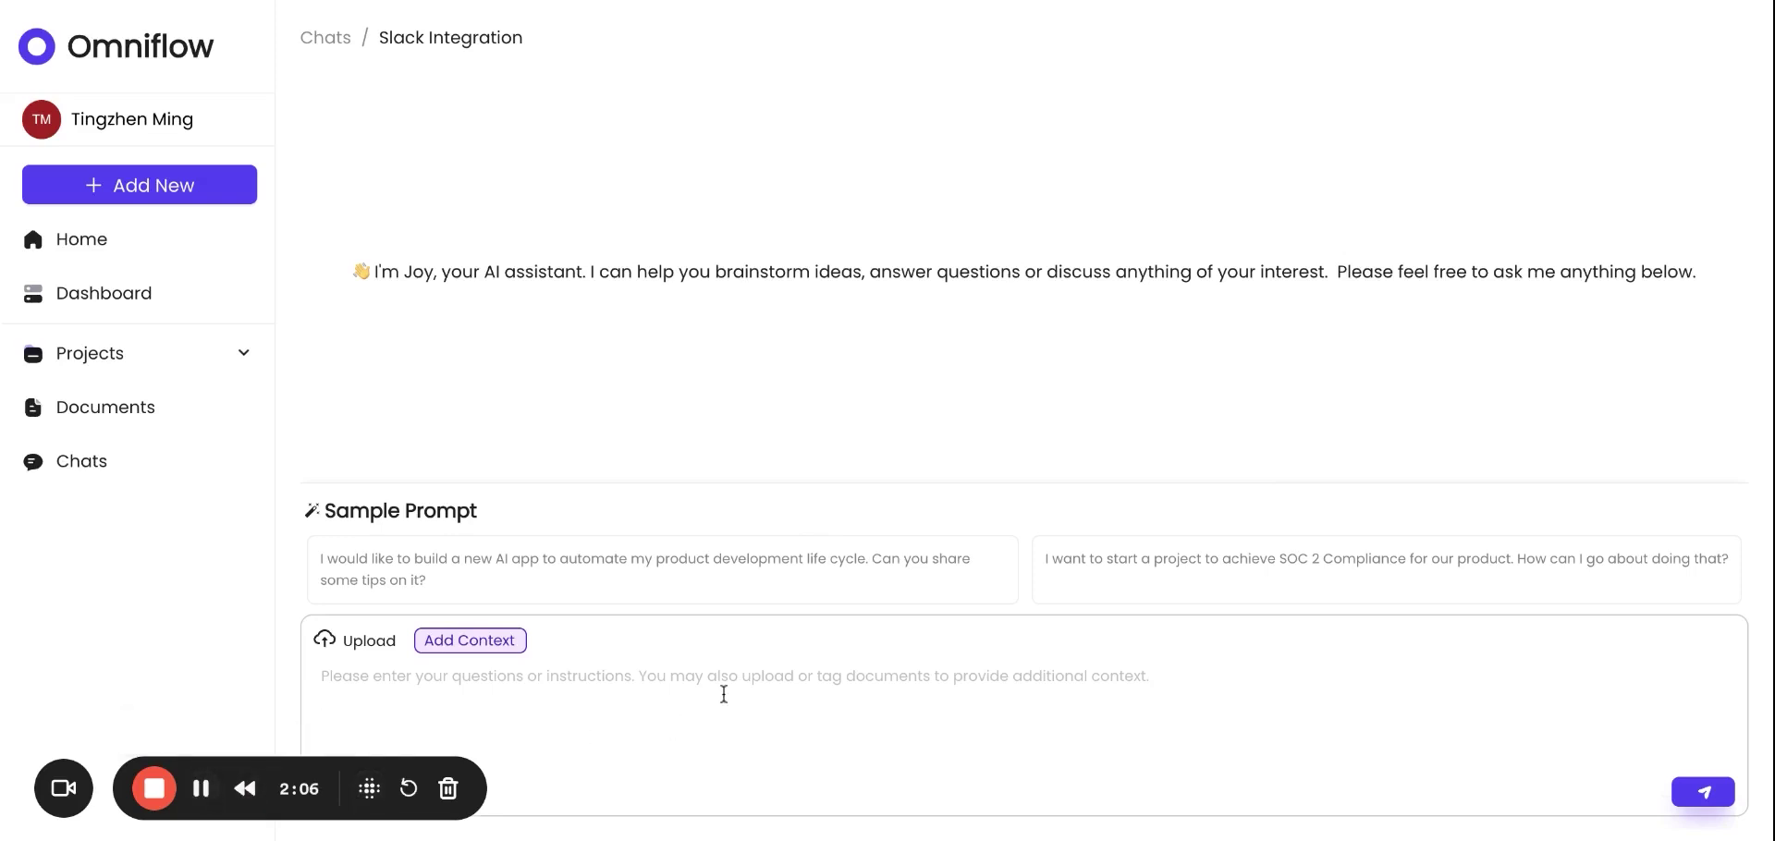
Ask the assistant "I want to build an integration between Omniflow and slack. How can I go about doing that?" and read its reply.
text(I want to build an integration between Omniflow and slack. How can I go about doing that?)
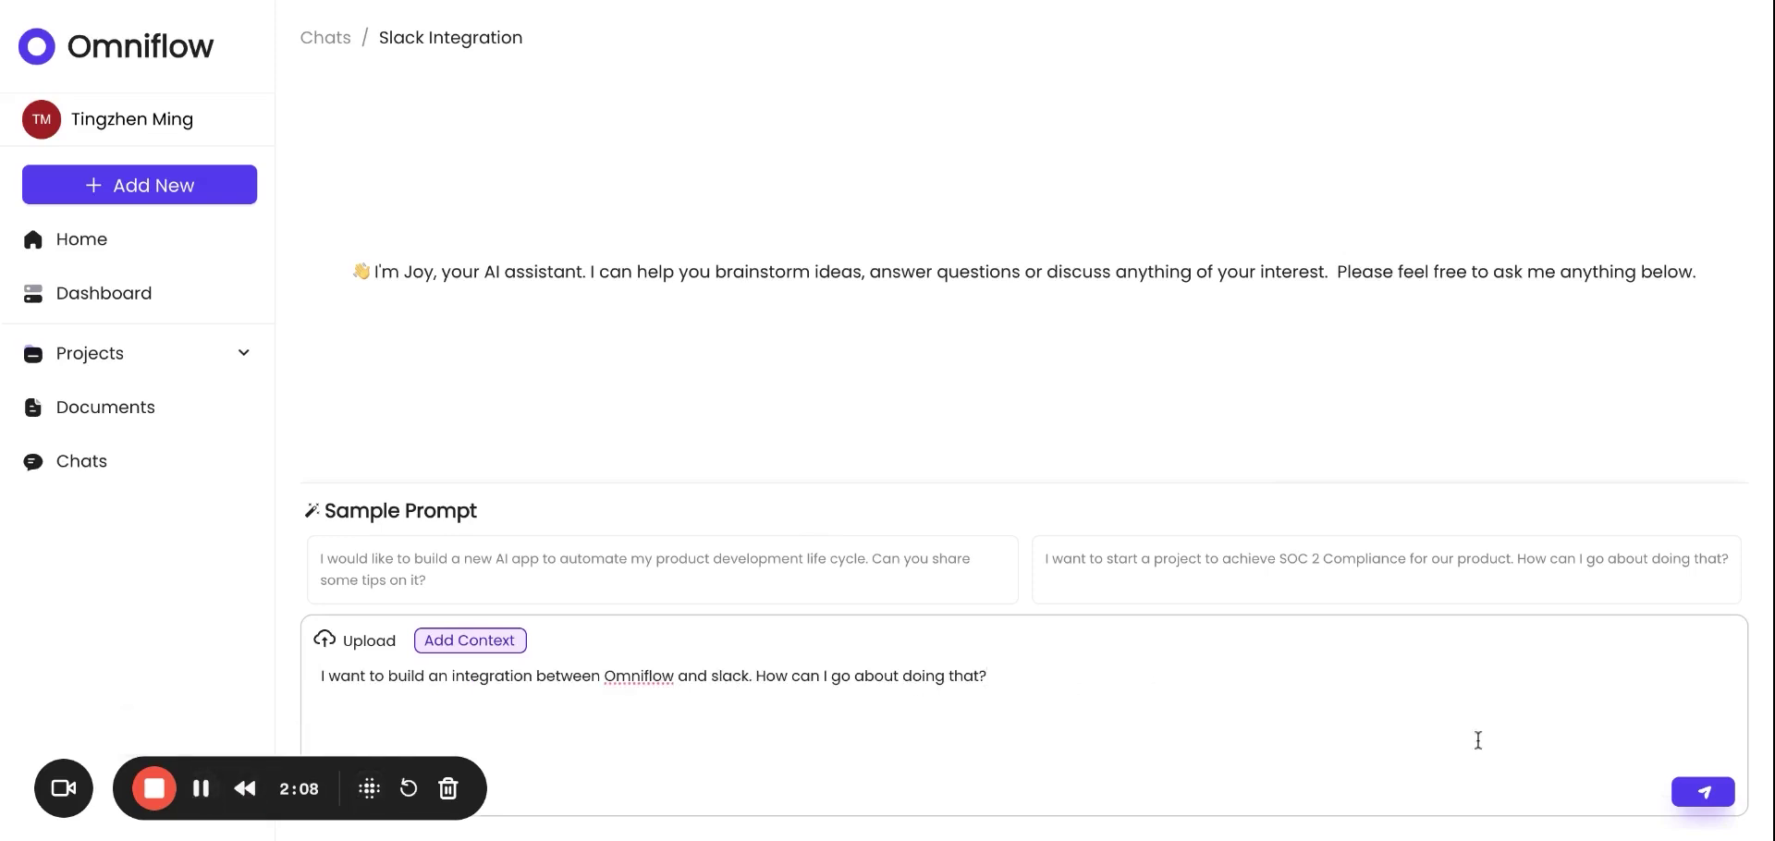
click(1704, 792)
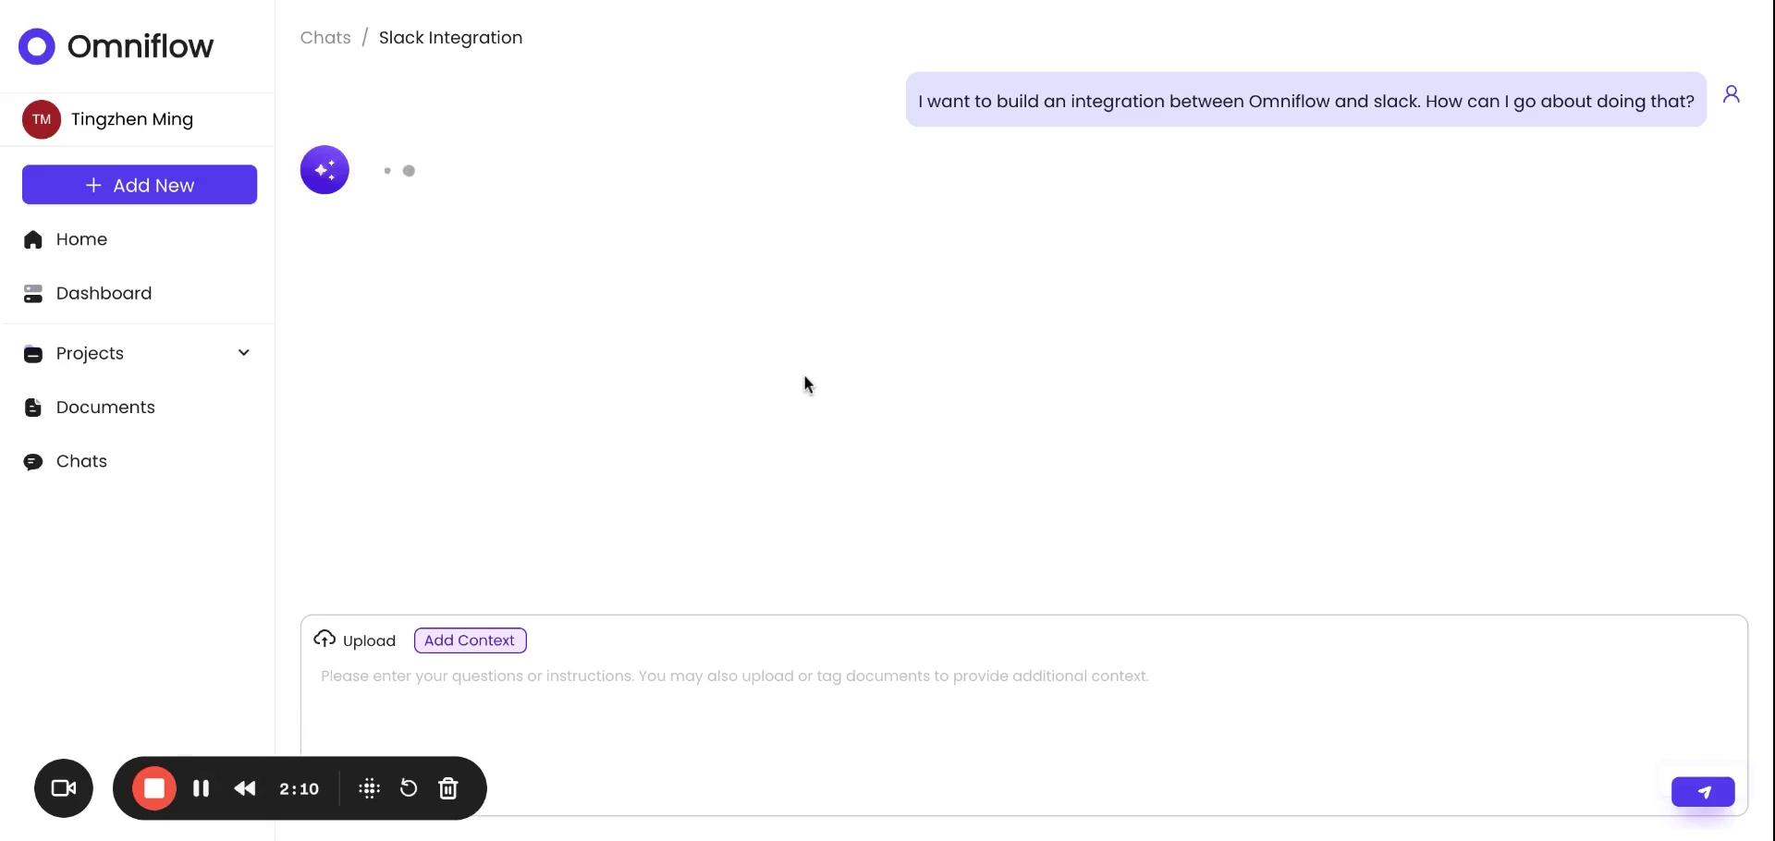
click(203, 789)
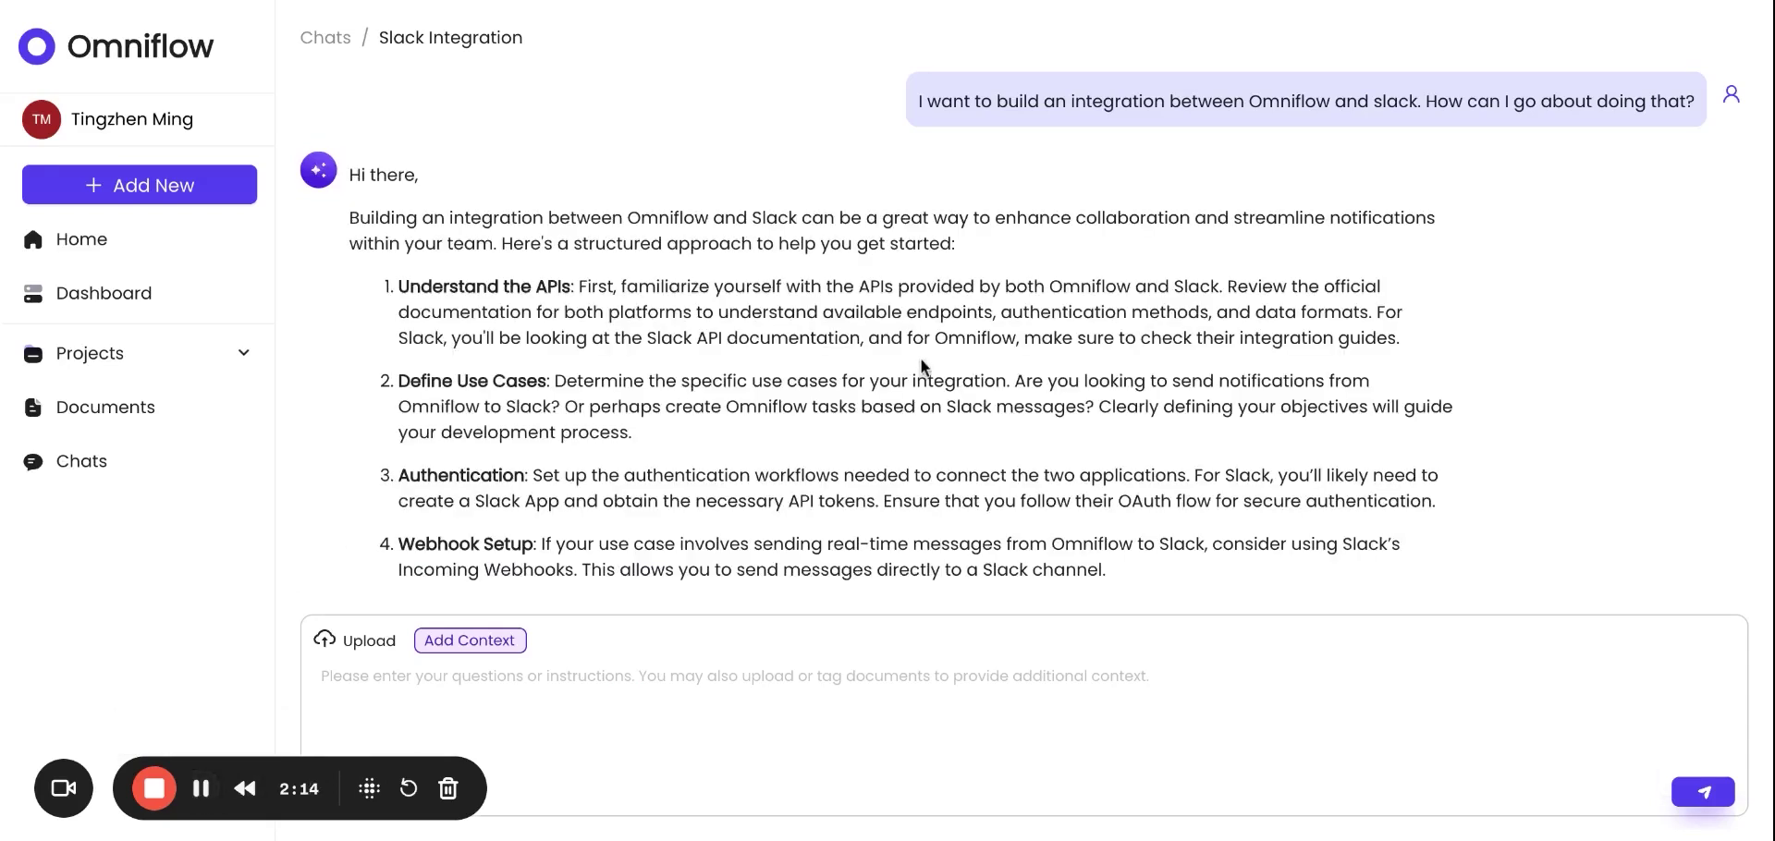
scroll(921, 359, down, 5)
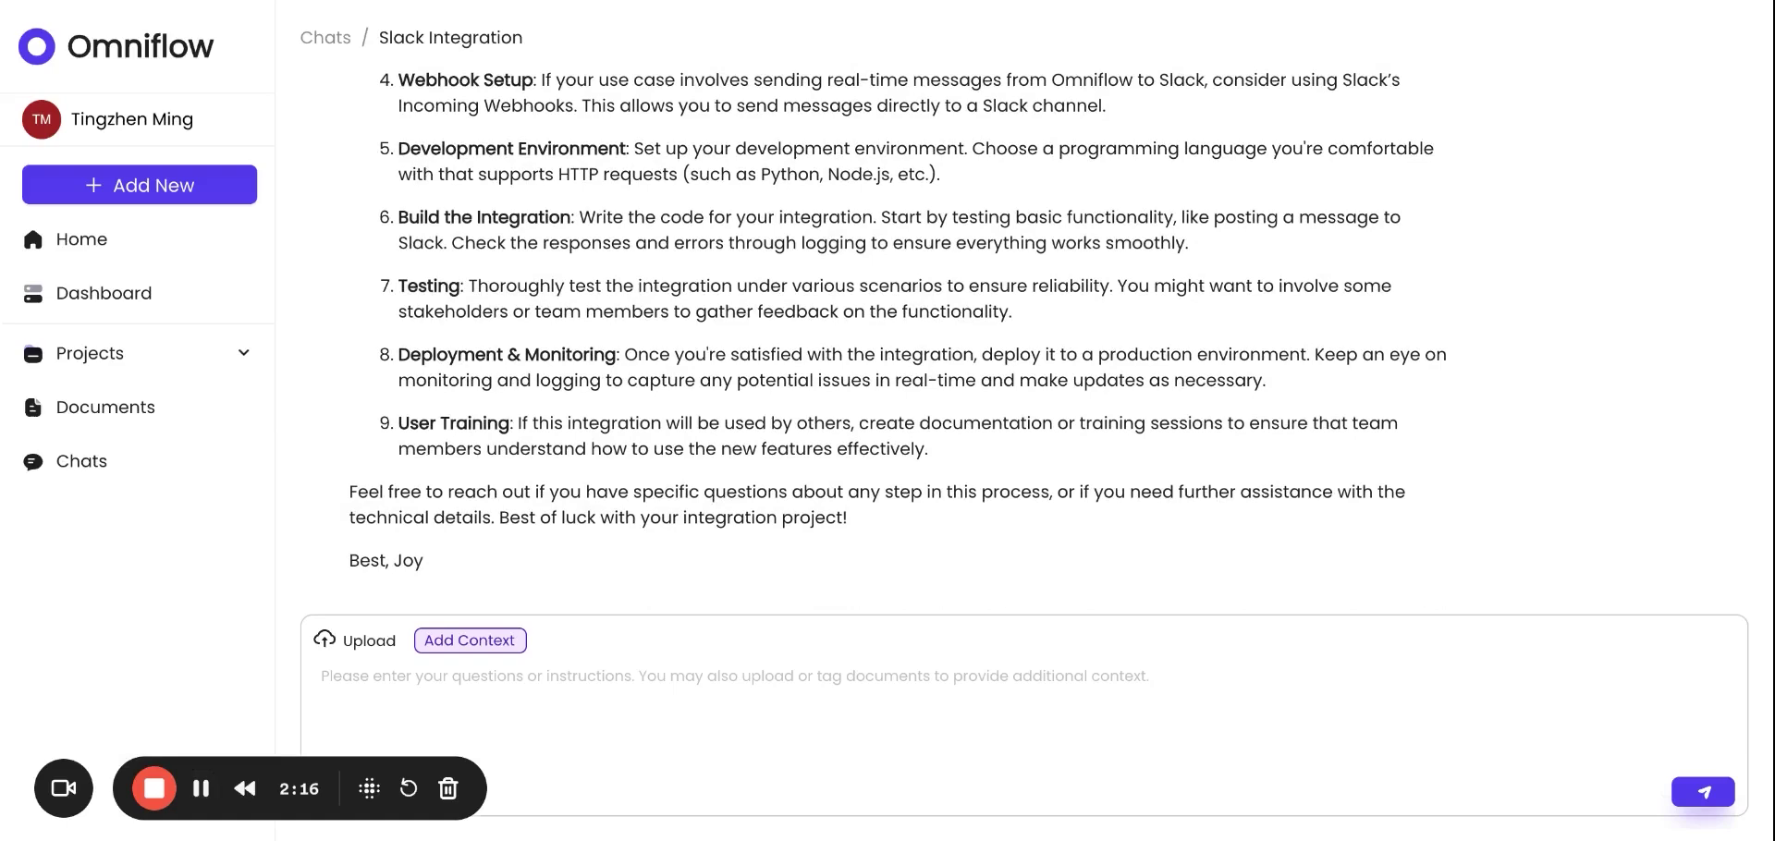
scroll(921, 359, up, 5)
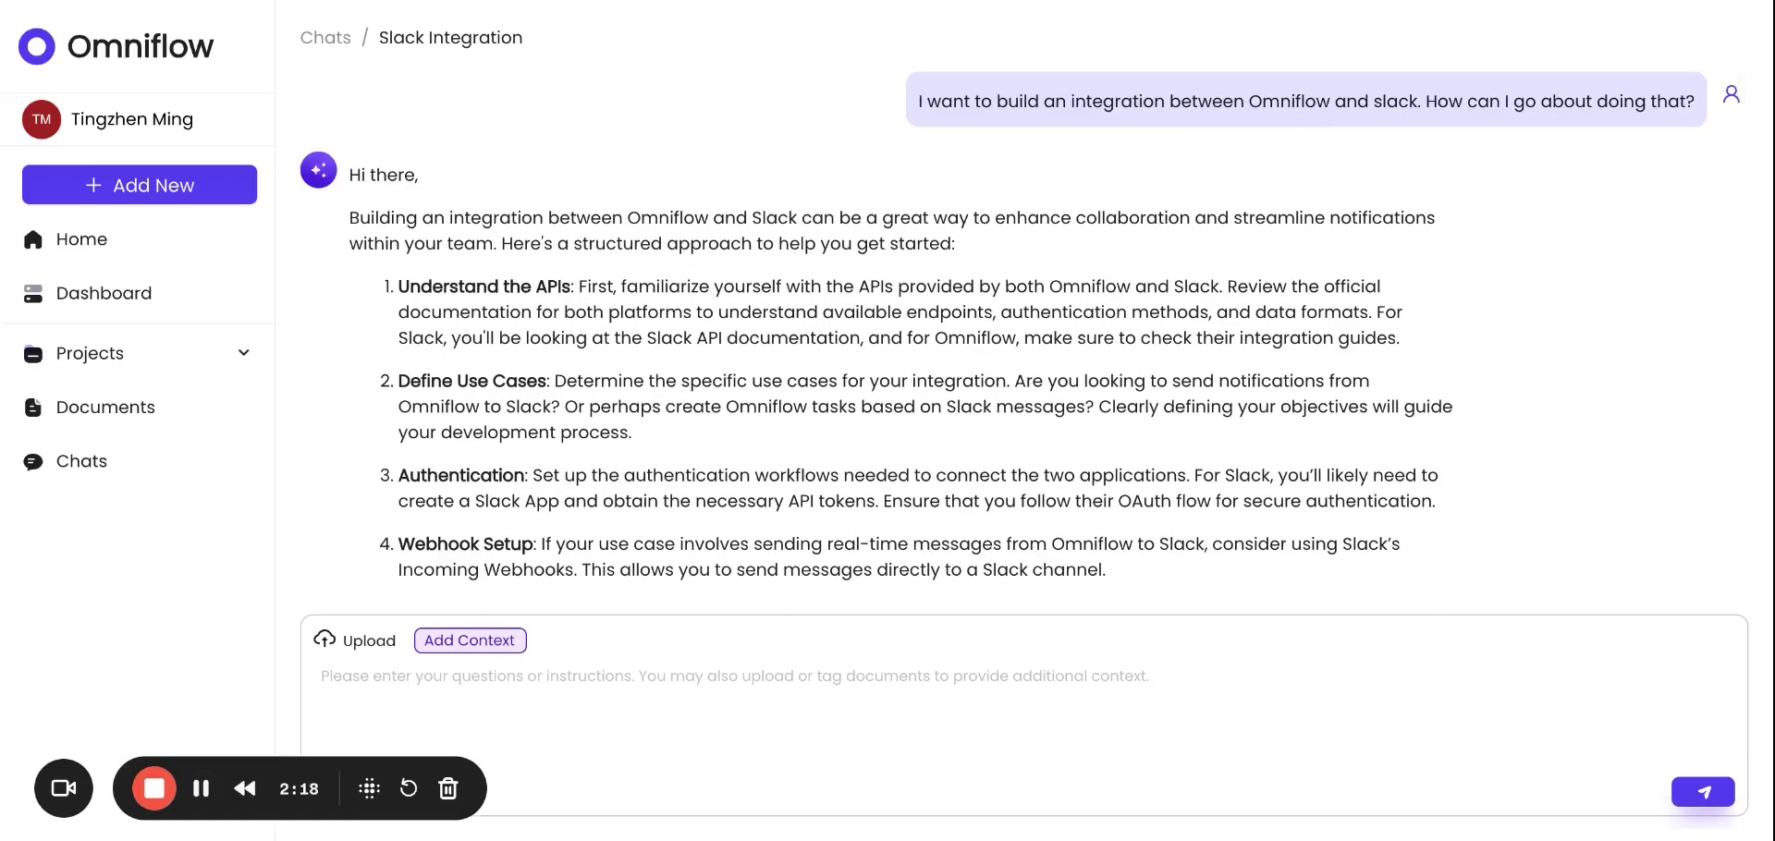
Return to the home page and create a document named "Slack Integration" with the document type PRD.
click(97, 242)
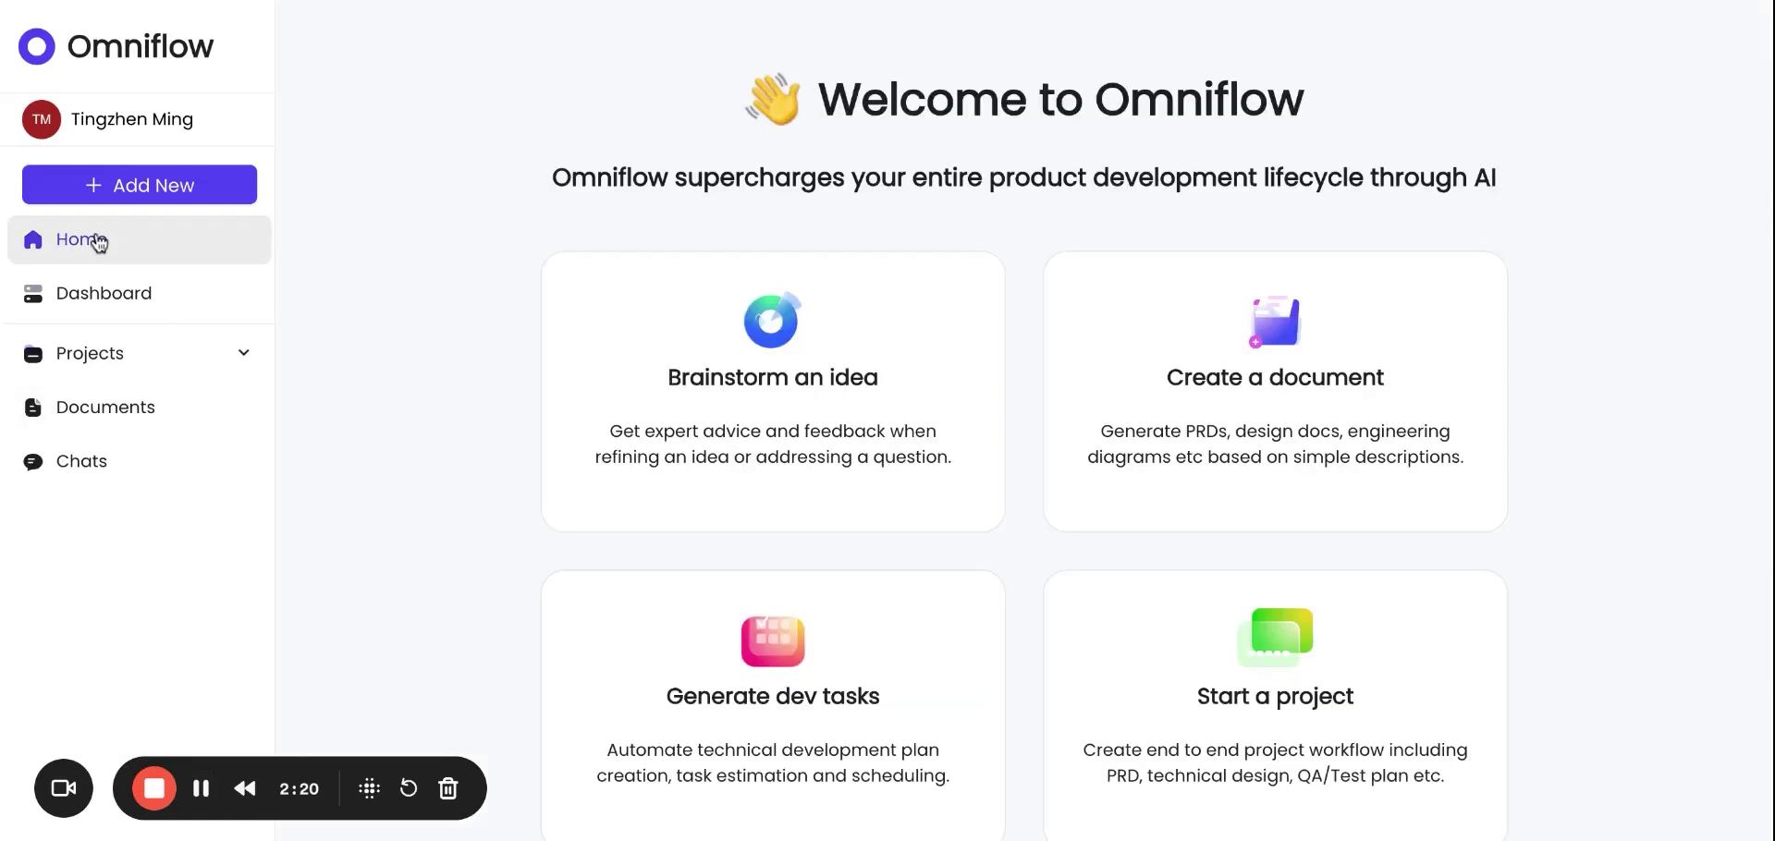
click(1322, 398)
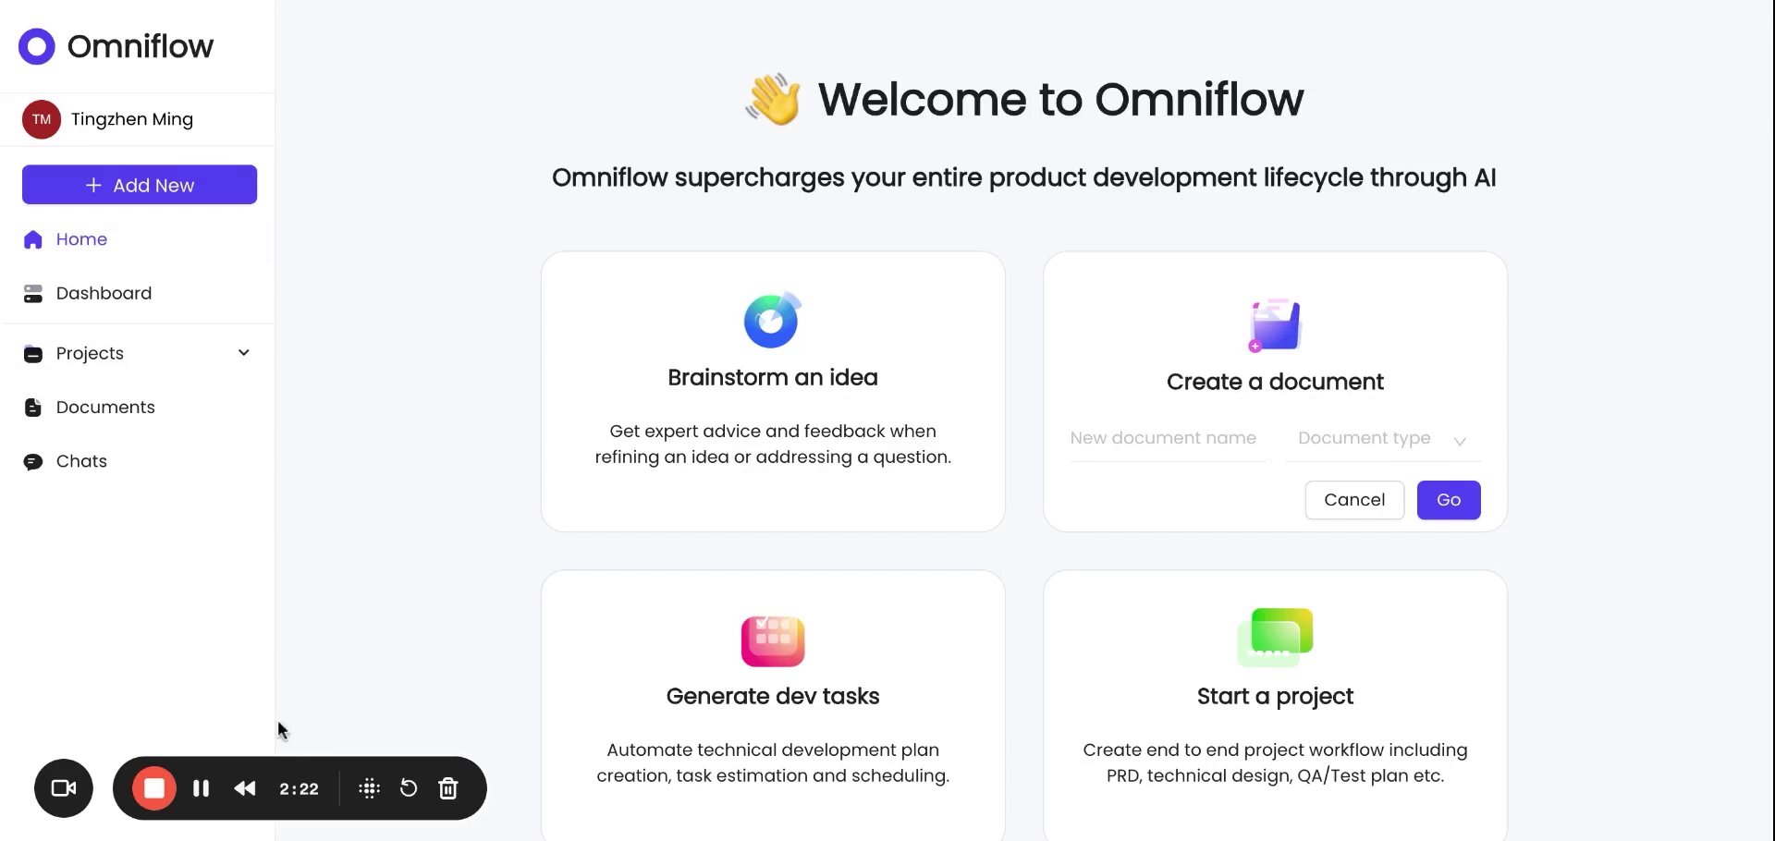
text(Slack Integration)
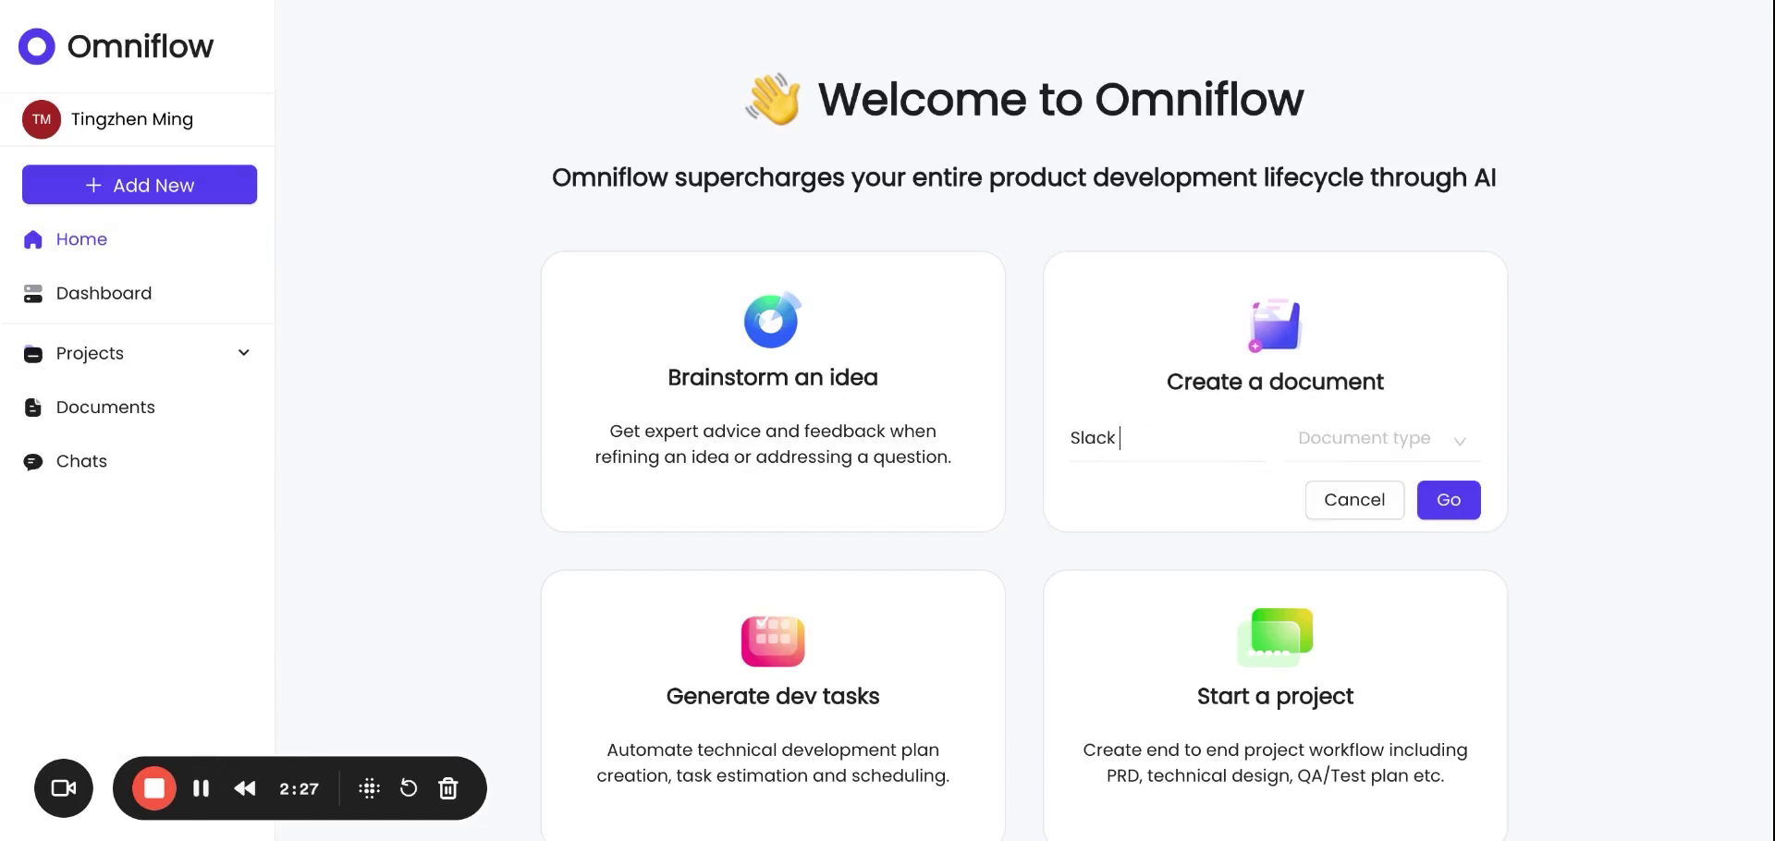
click(1439, 453)
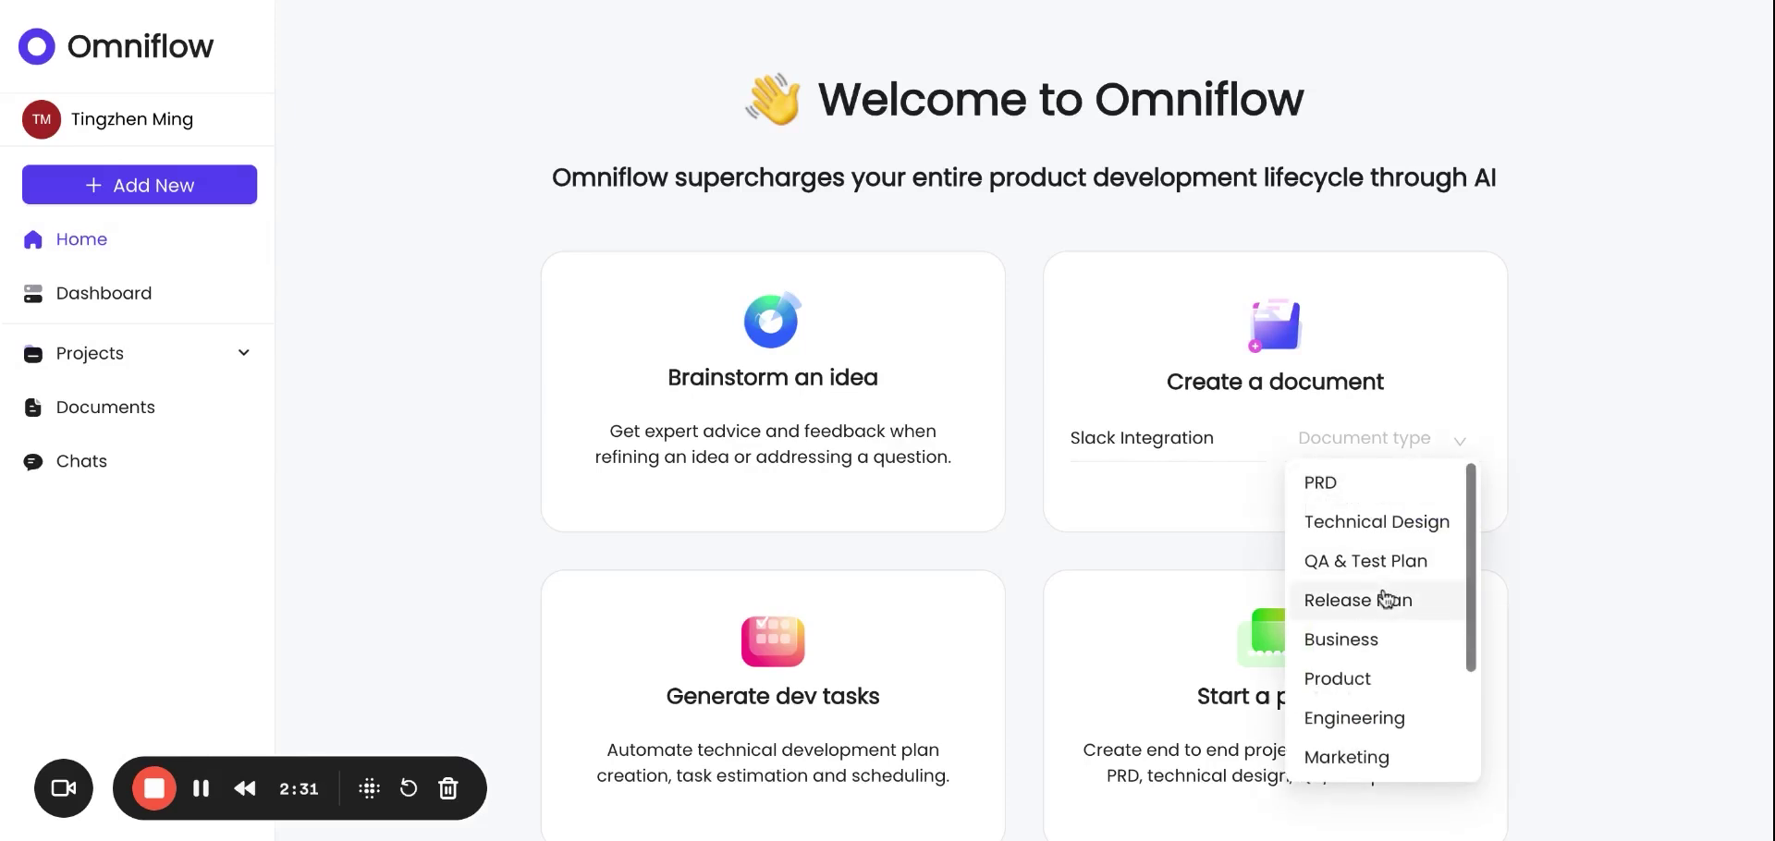
scroll(1386, 601, down, 3)
scroll(1386, 601, up, 3)
click(1341, 485)
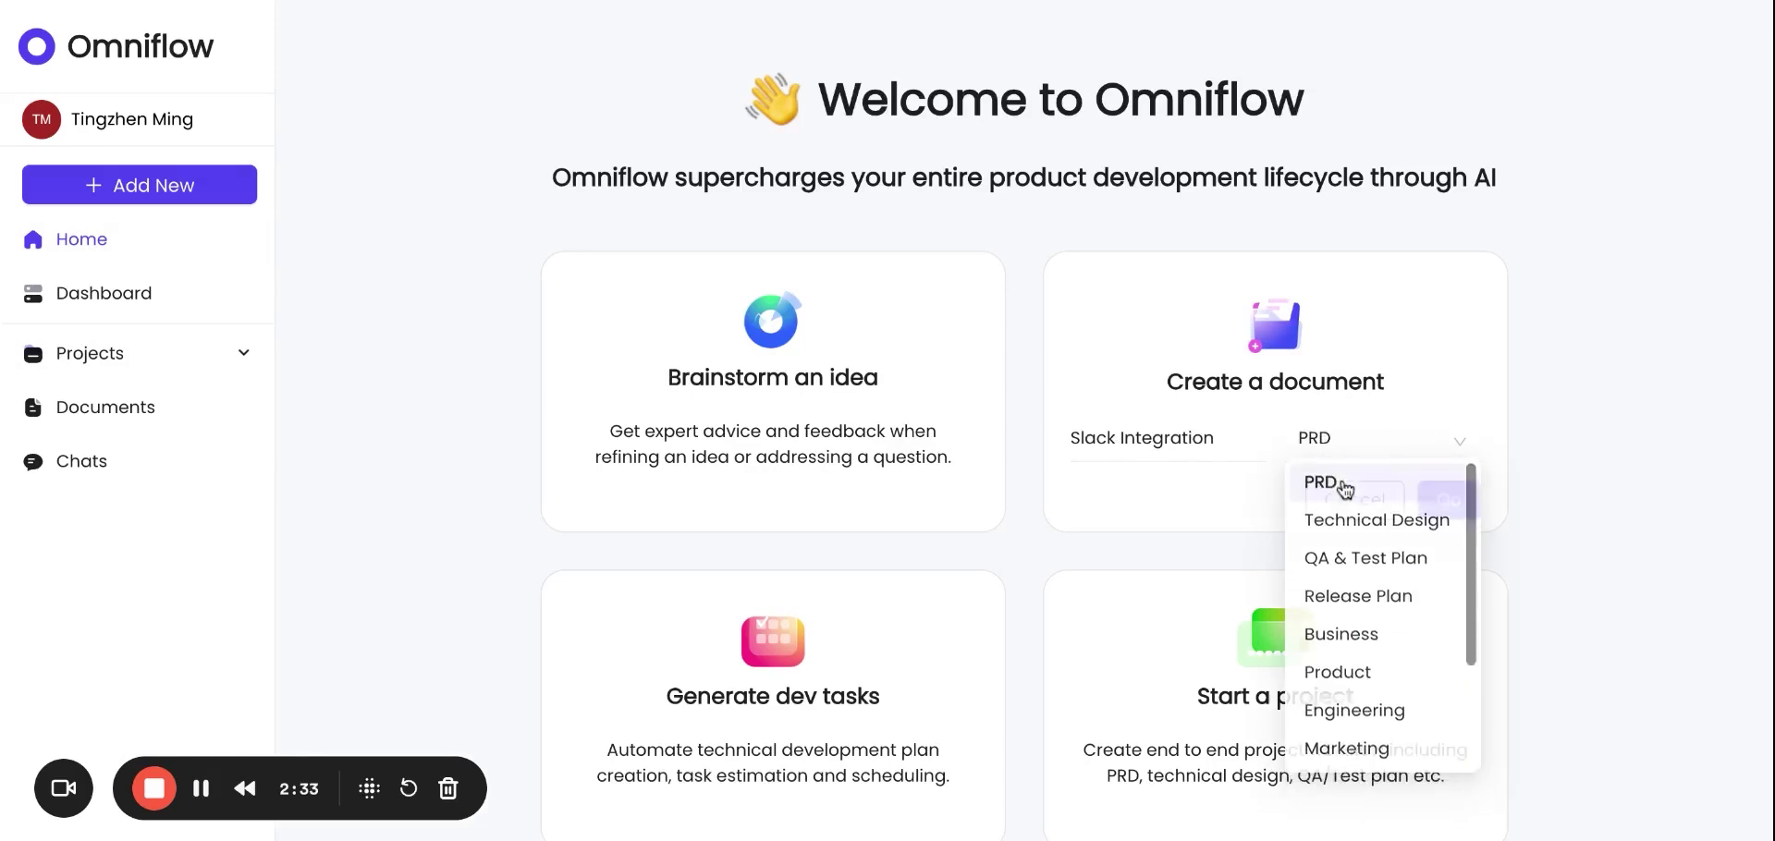
click(1458, 504)
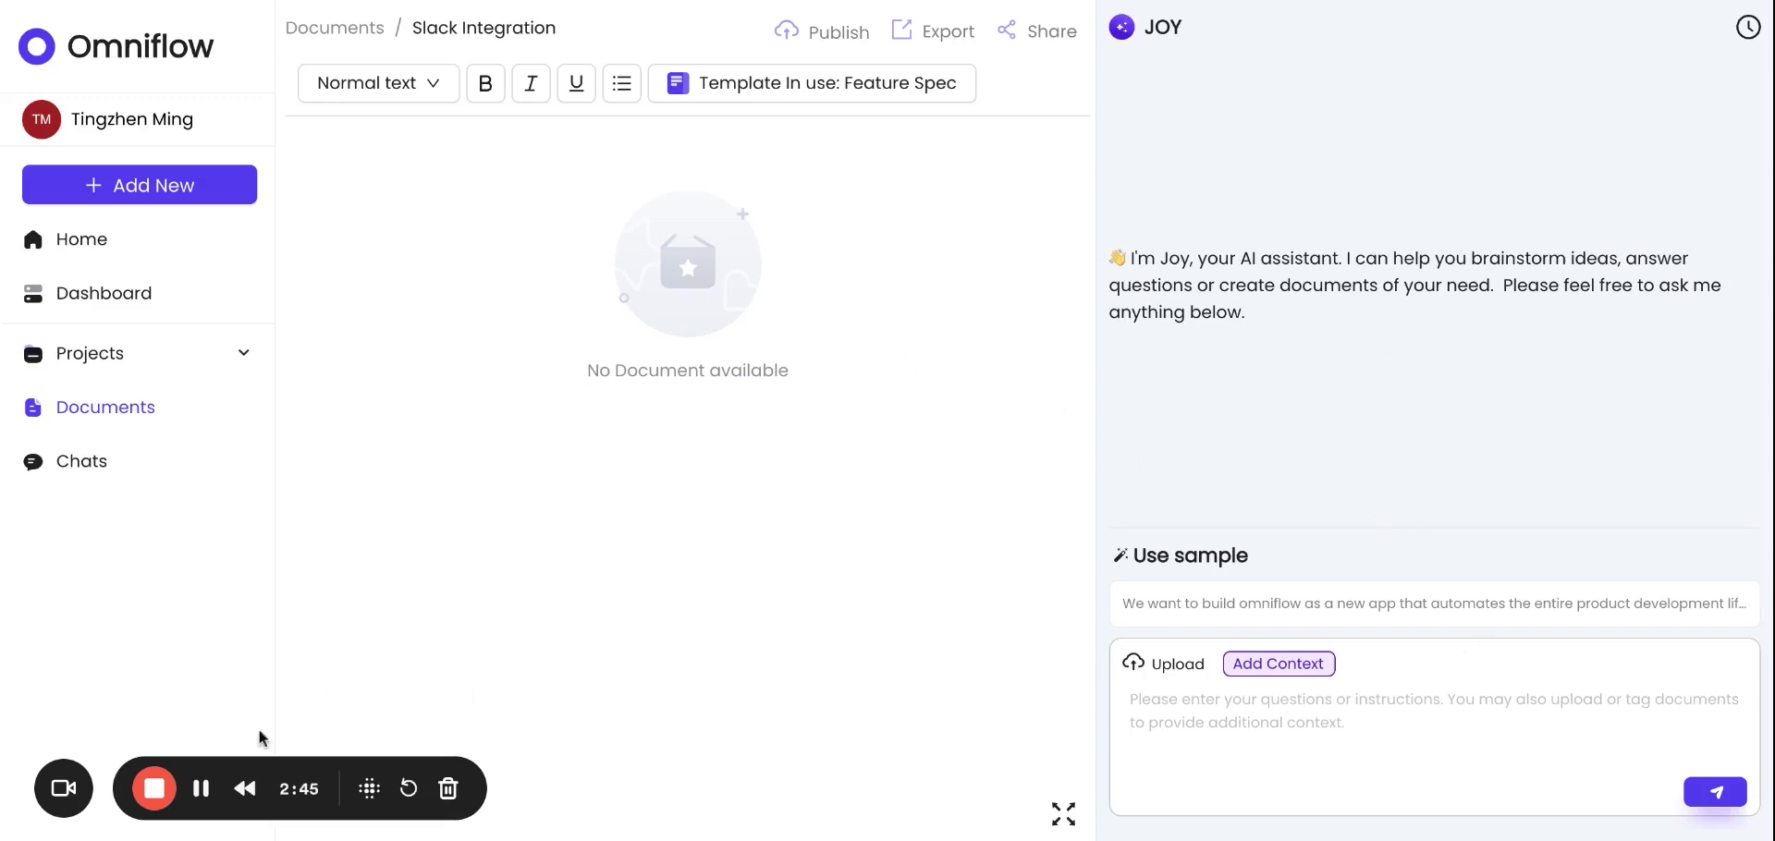
Send the assistant "I would like to create a PRD for slack integration with Omniflow. Can you help me start with it?".
text(I would like to create a PRD for slack integration with Omniflow. Can you help me start with it?)
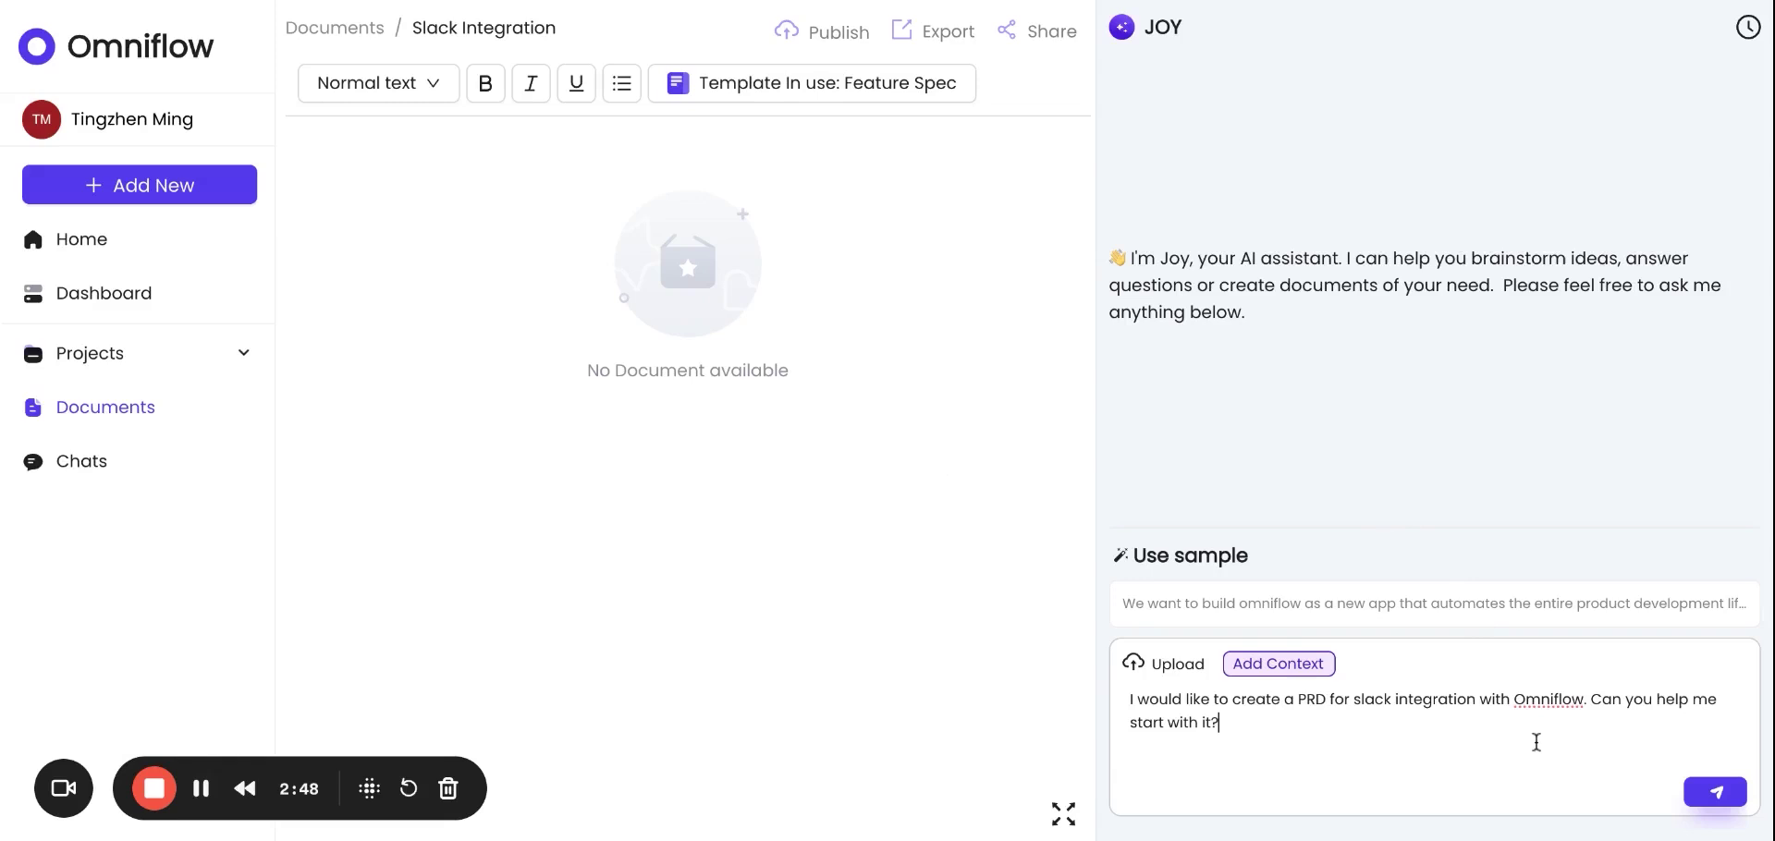
click(1715, 793)
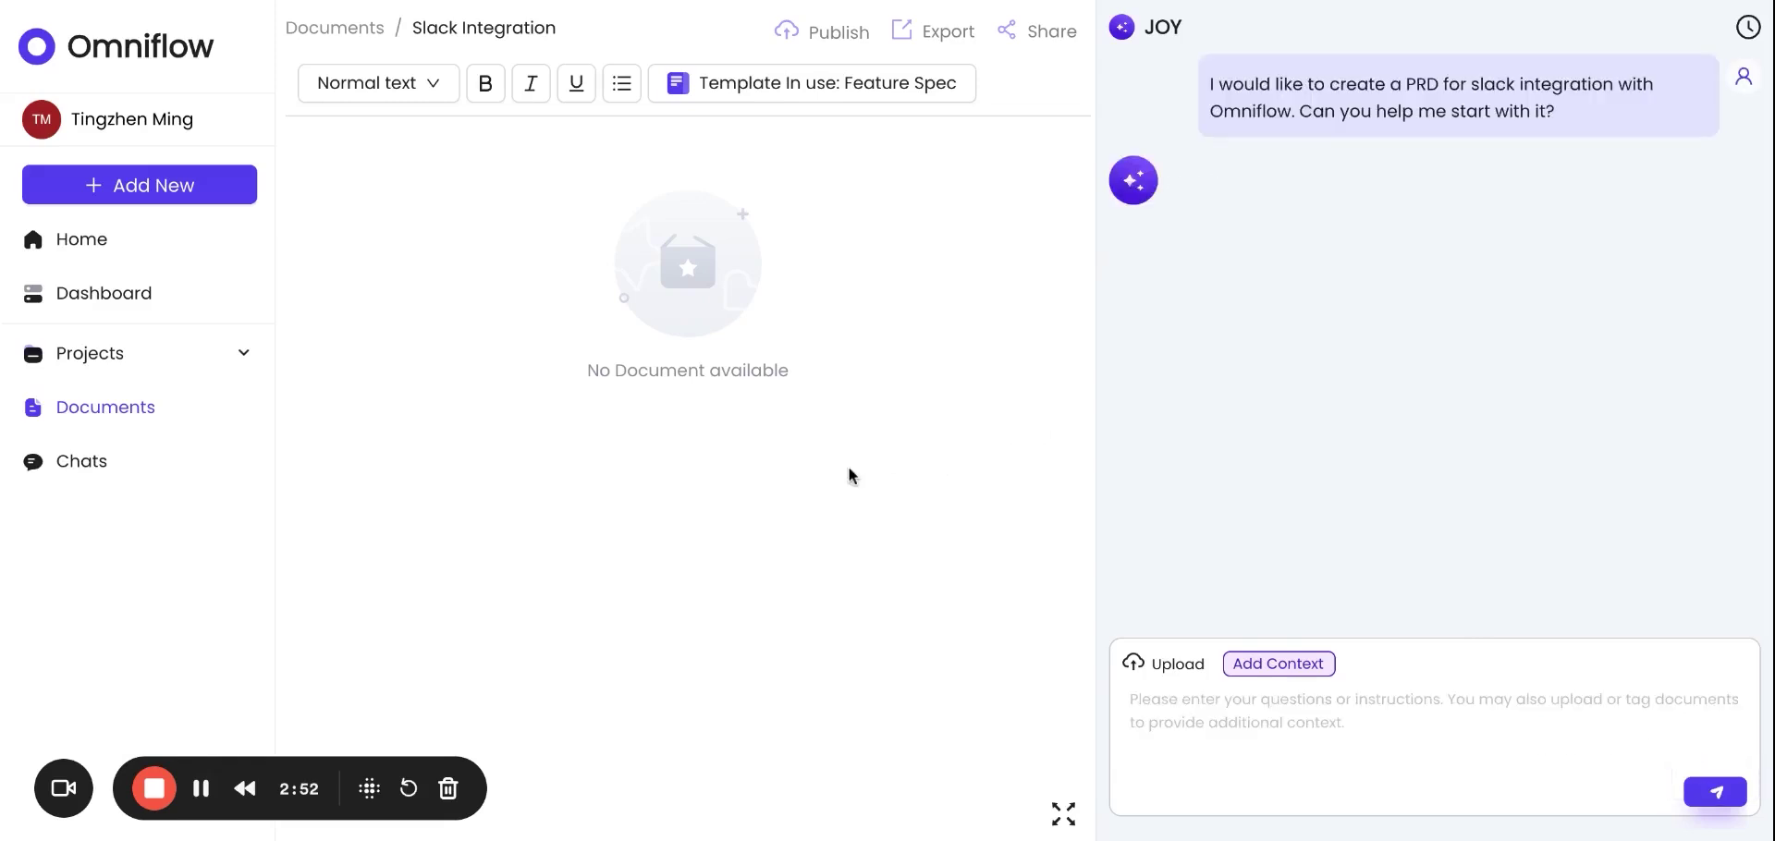
click(201, 791)
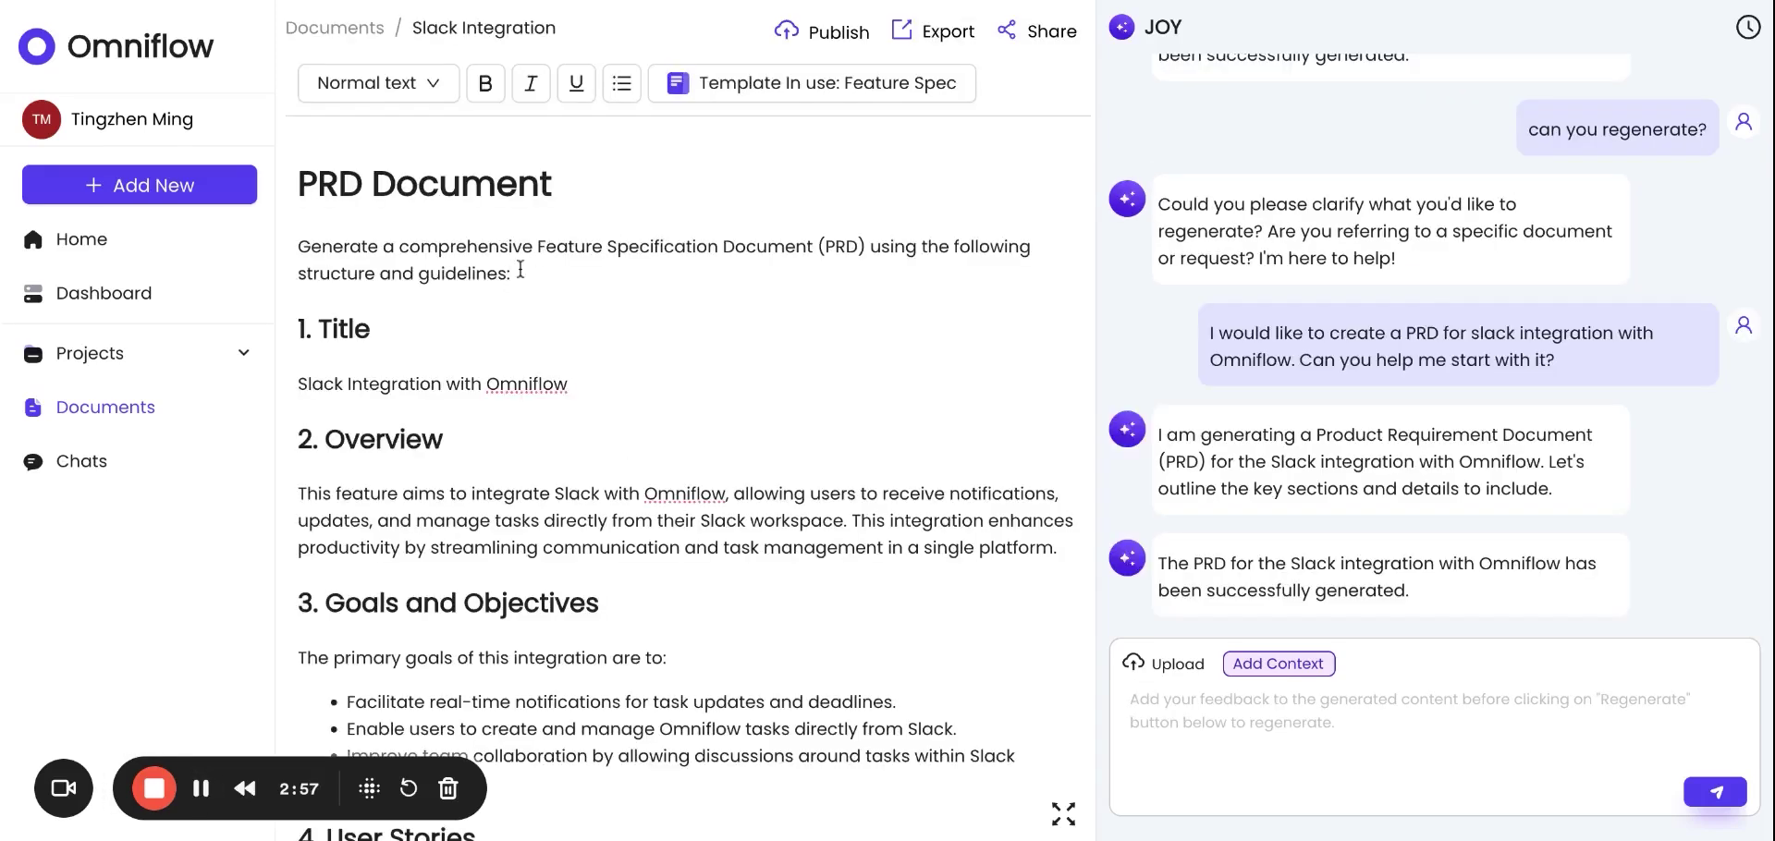
View the PRD document's export options and its sharing settings, and close them without exporting or sharing.
click(614, 342)
click(952, 34)
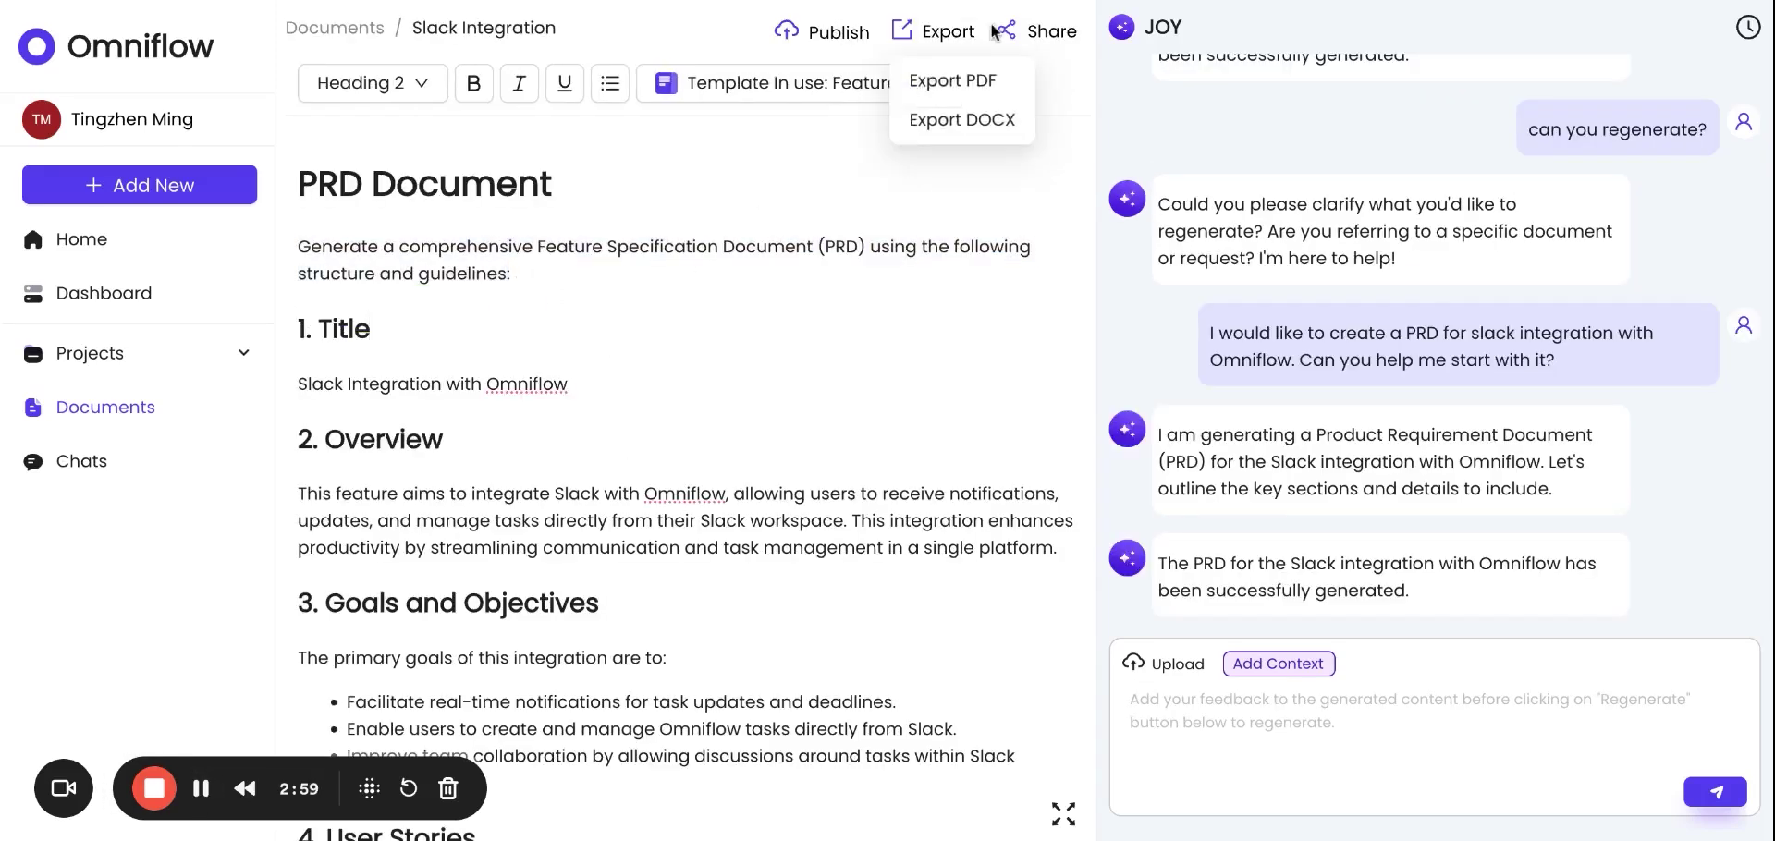
click(1039, 33)
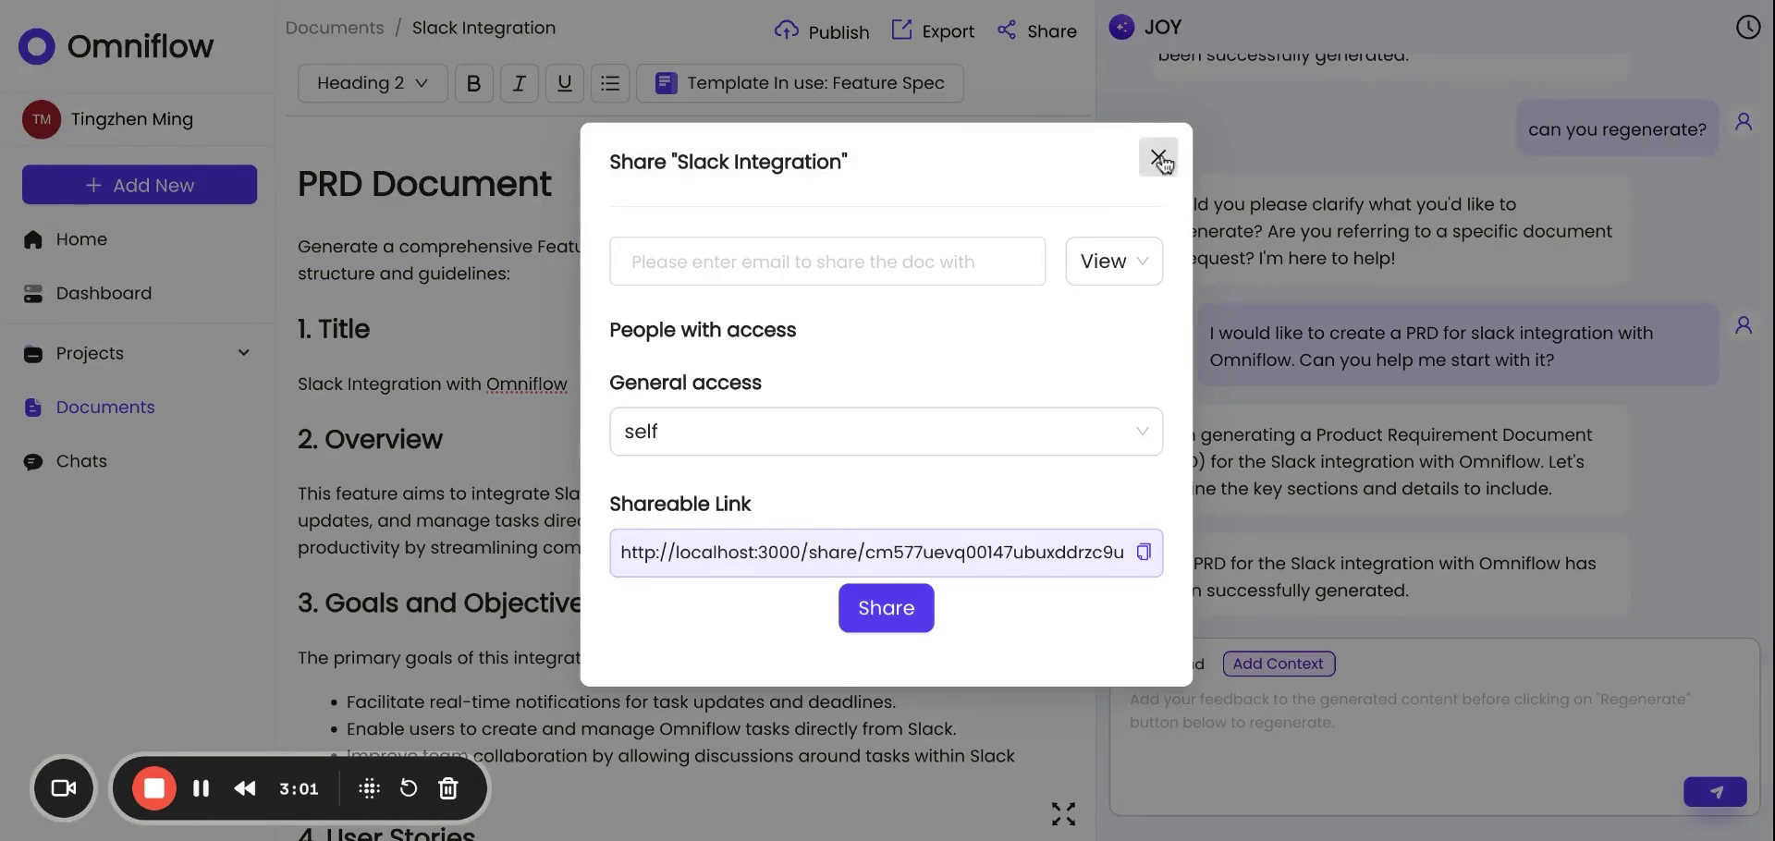
click(1161, 163)
click(201, 789)
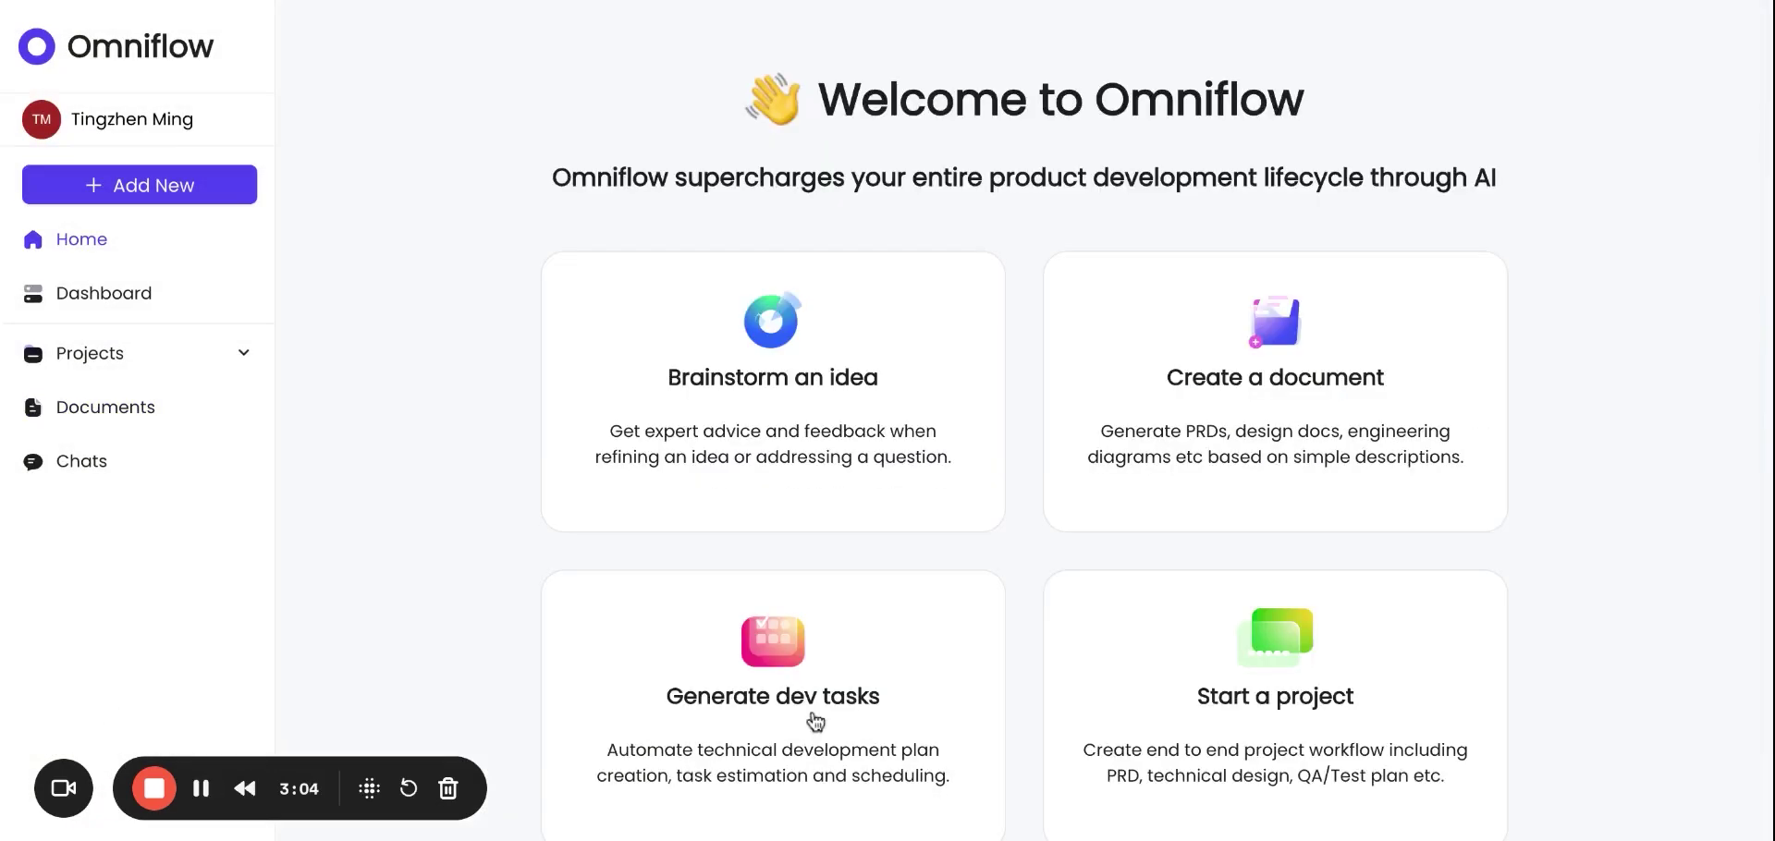
Start generating dev tasks from the home page with a dev plan named "Slack Integration".
click(731, 769)
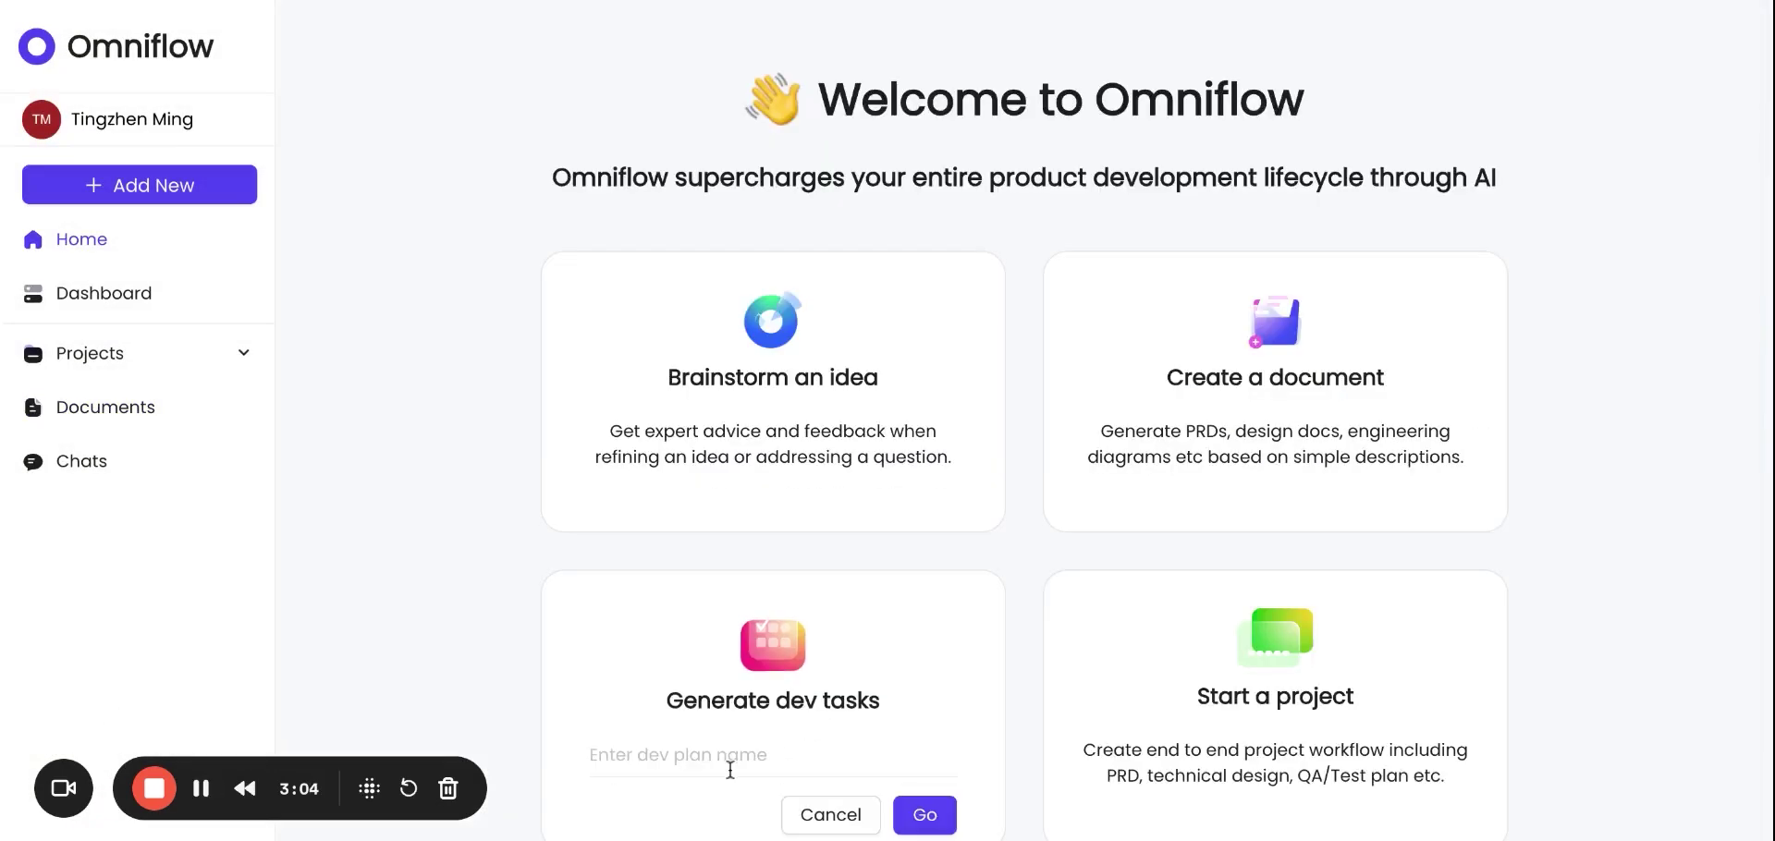
text(Slack Integration)
click(925, 814)
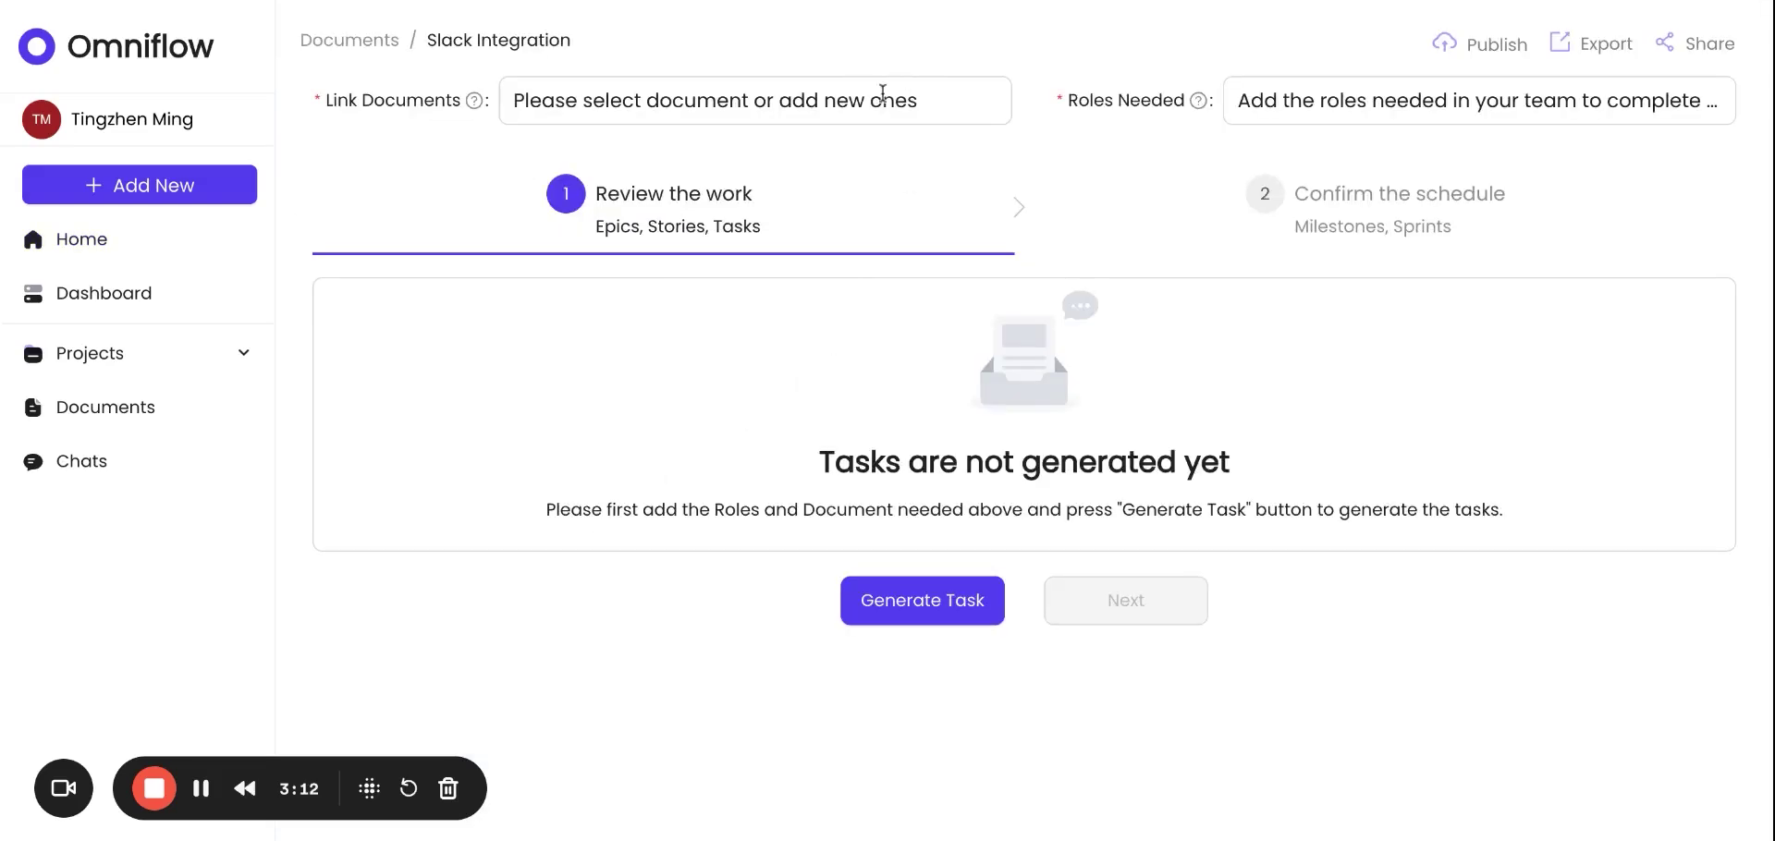
Link the "Slack Integration" document listed between "brainstorm doc" and "PRD - Template" to the dev plan.
click(867, 103)
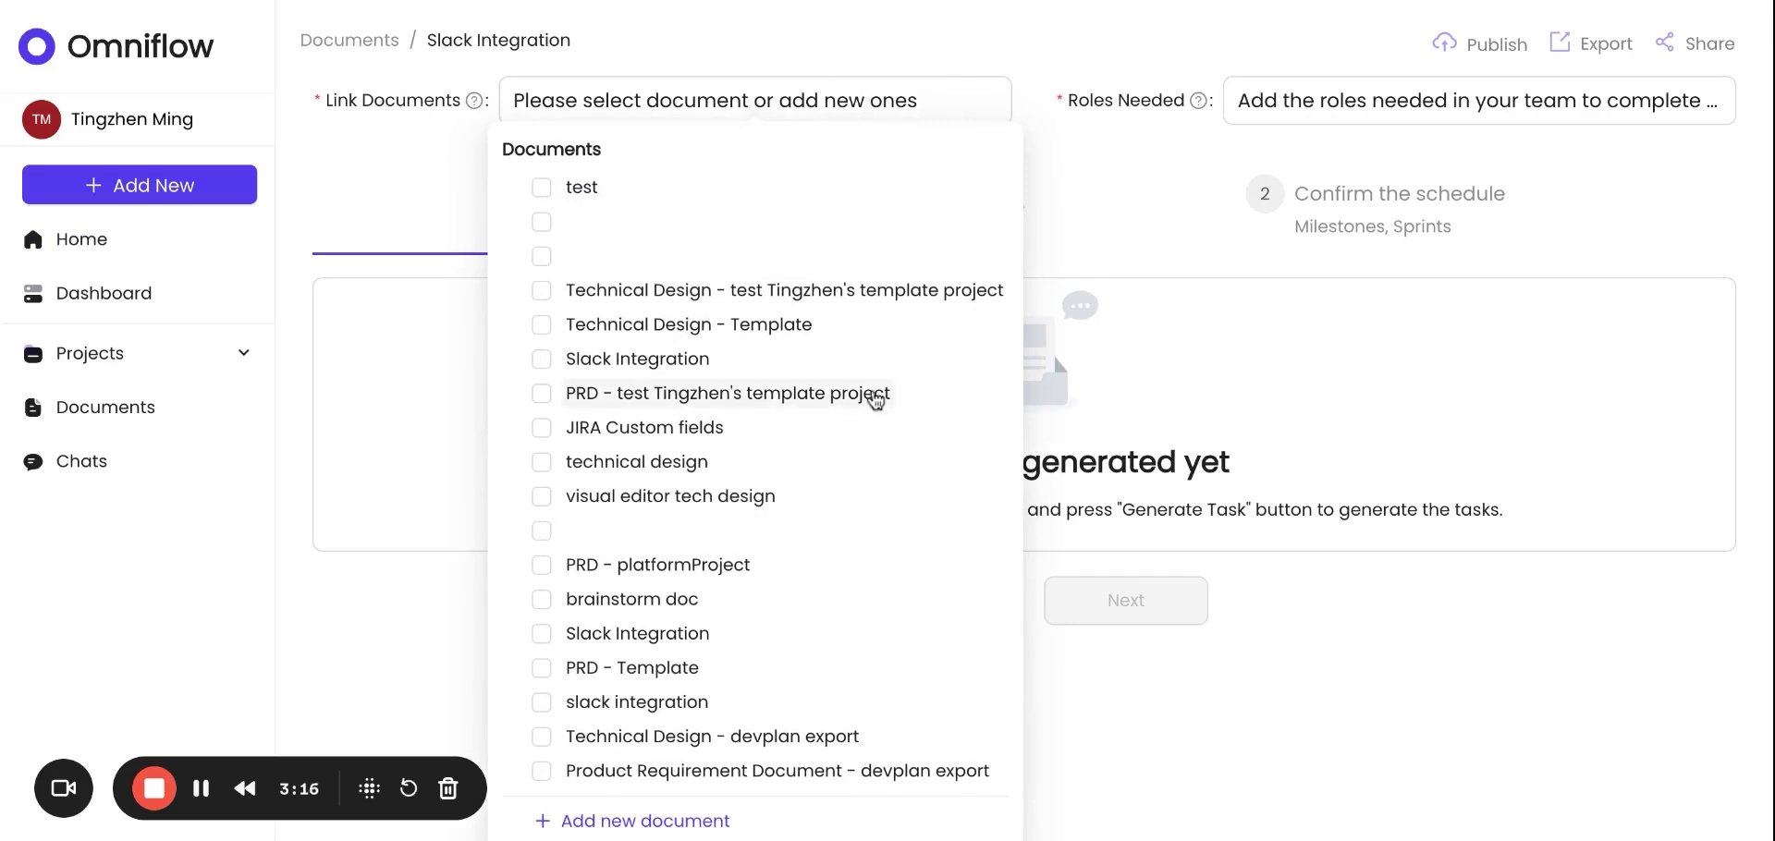
scroll(876, 399, down, 5)
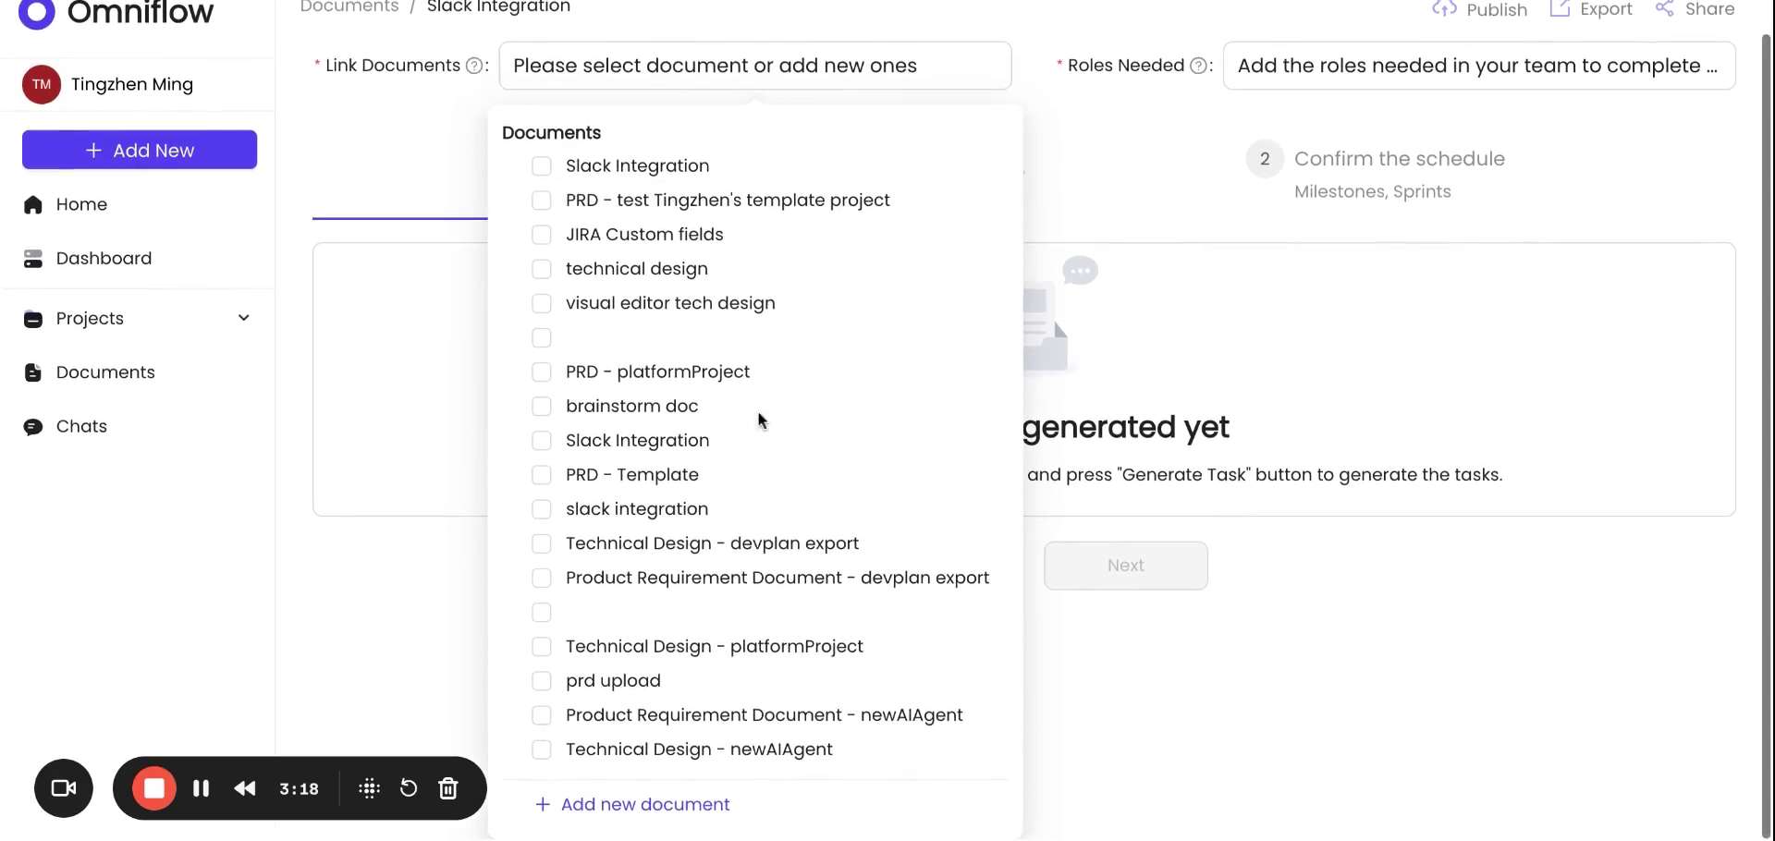
click(542, 441)
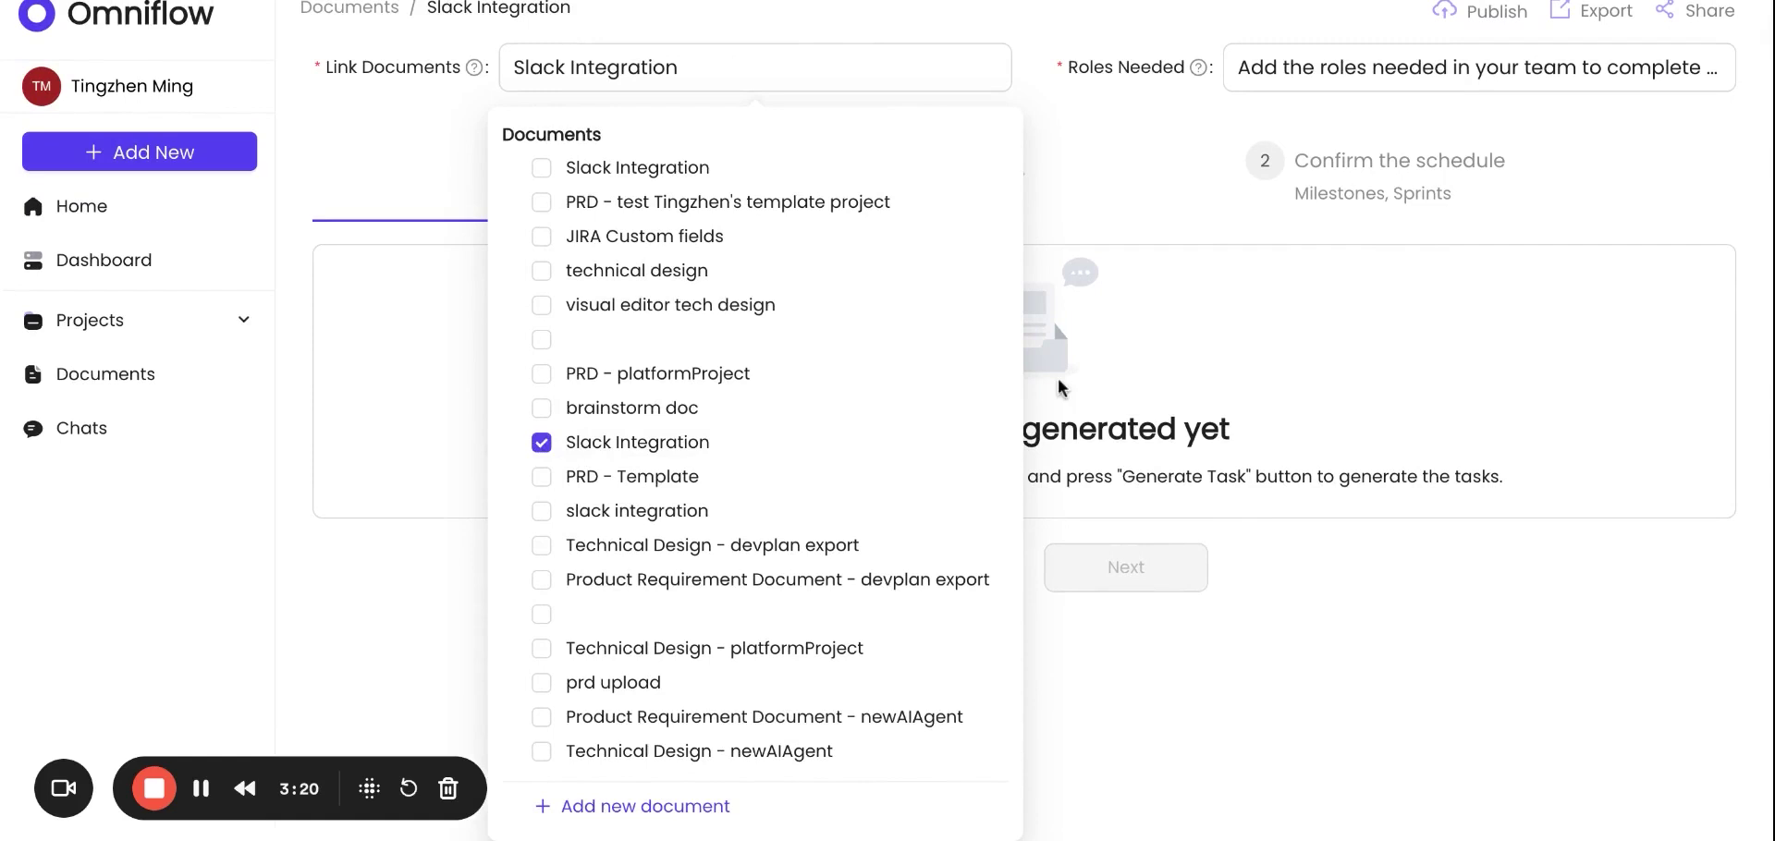
click(1417, 319)
Set Fullstack Engineer as the role needed and generate the dev plan's tasks.
click(1377, 99)
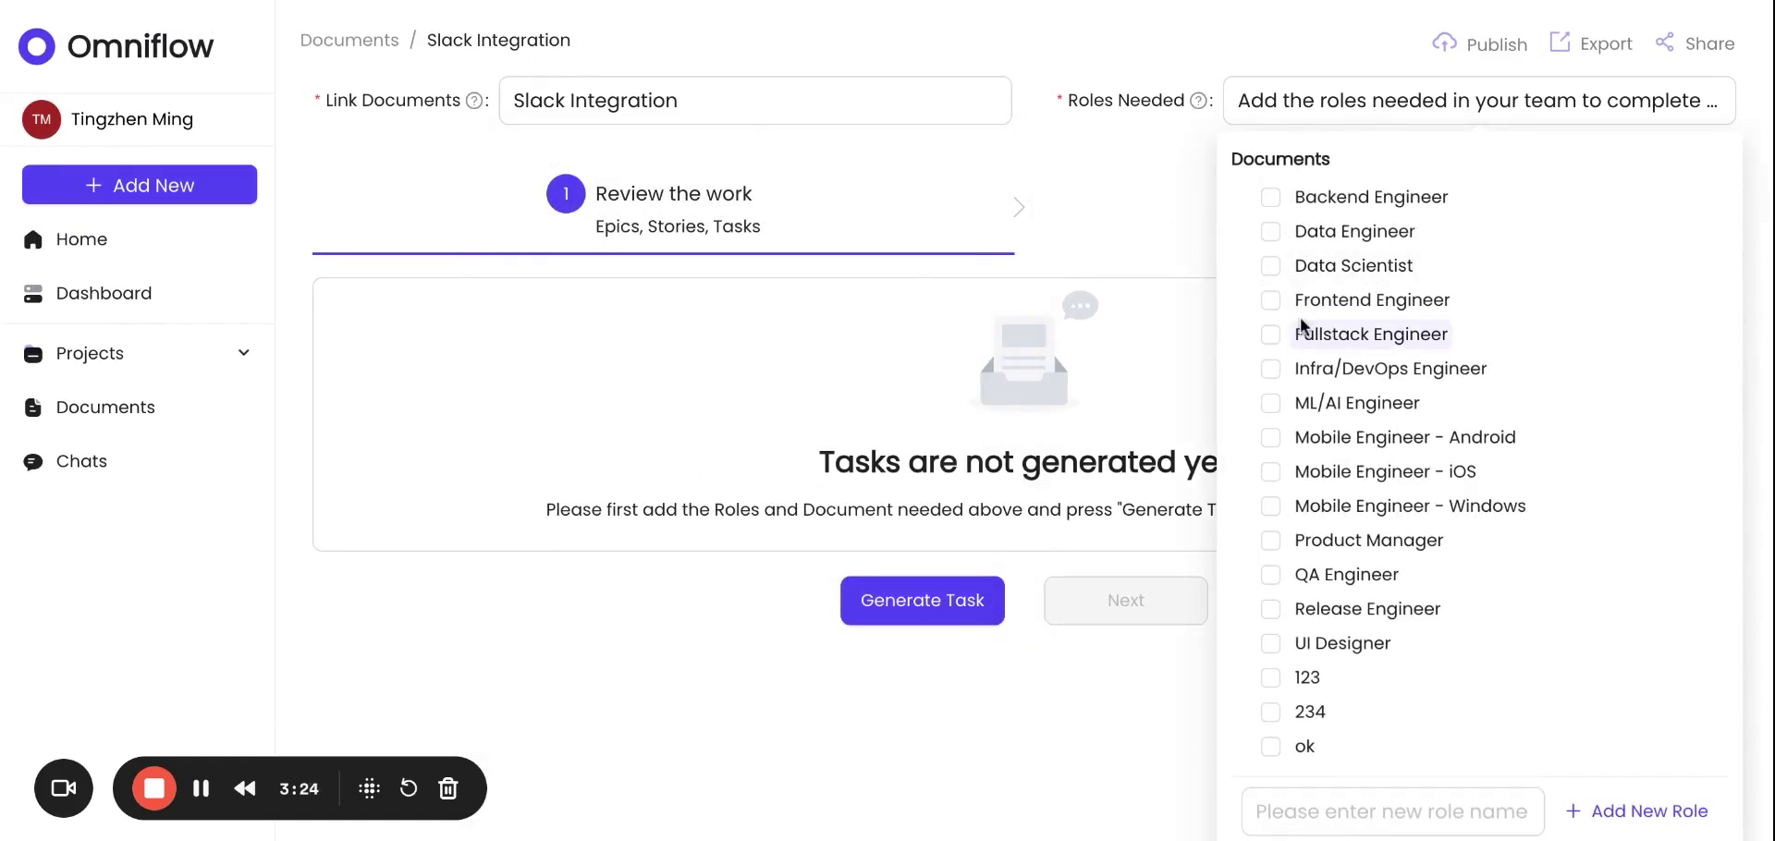
click(1272, 335)
click(1109, 176)
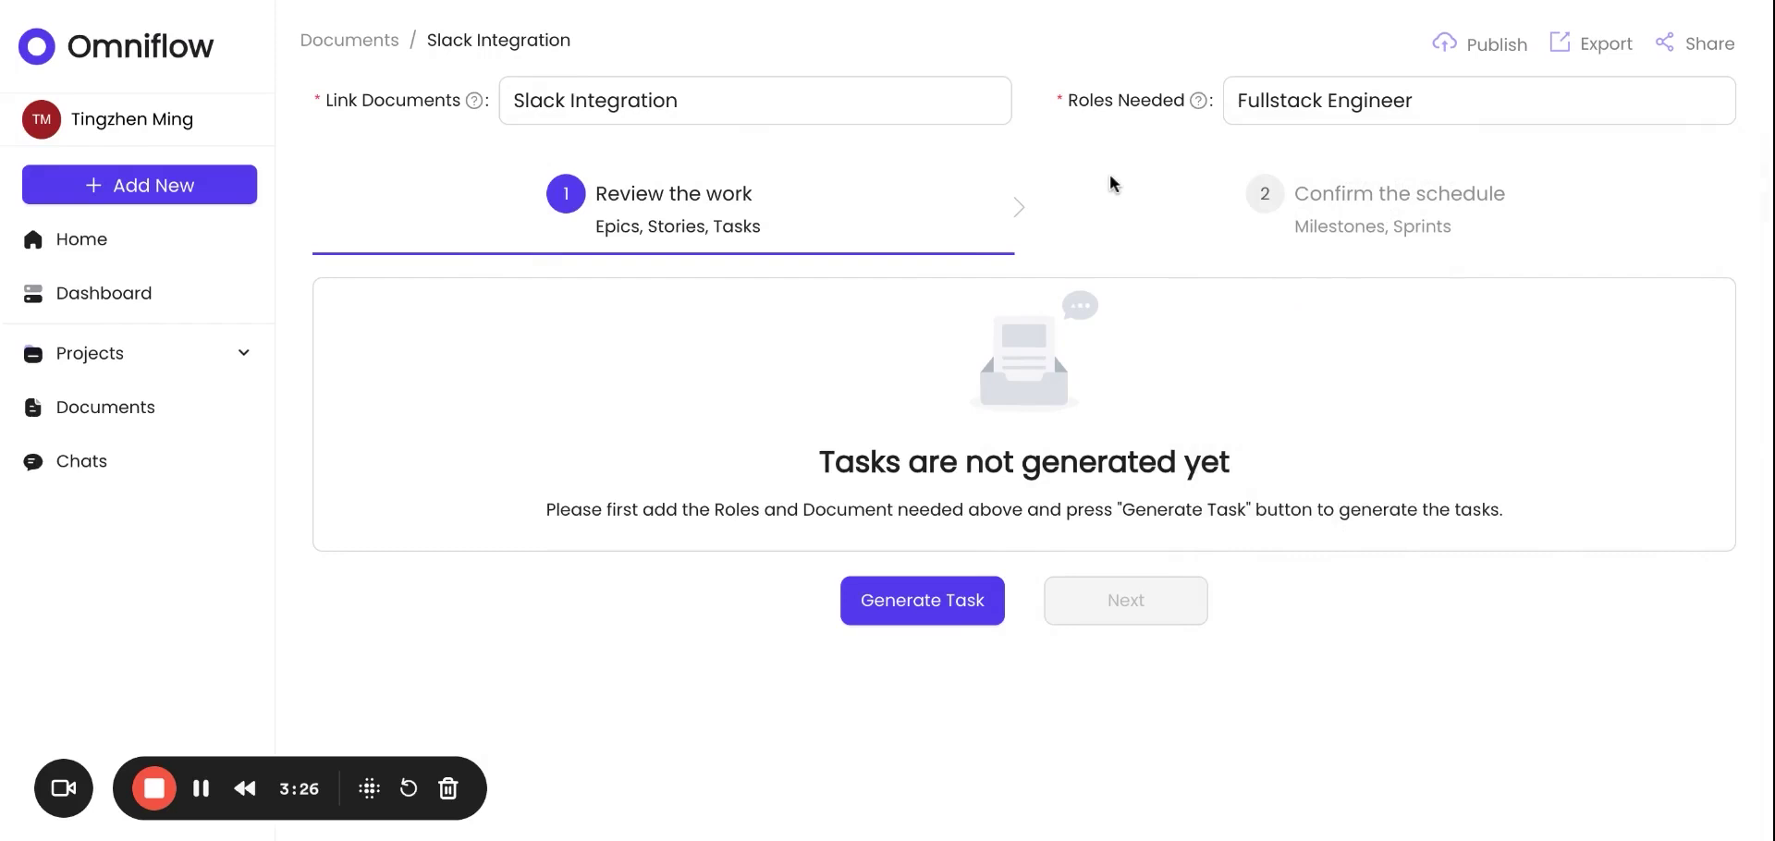
click(918, 611)
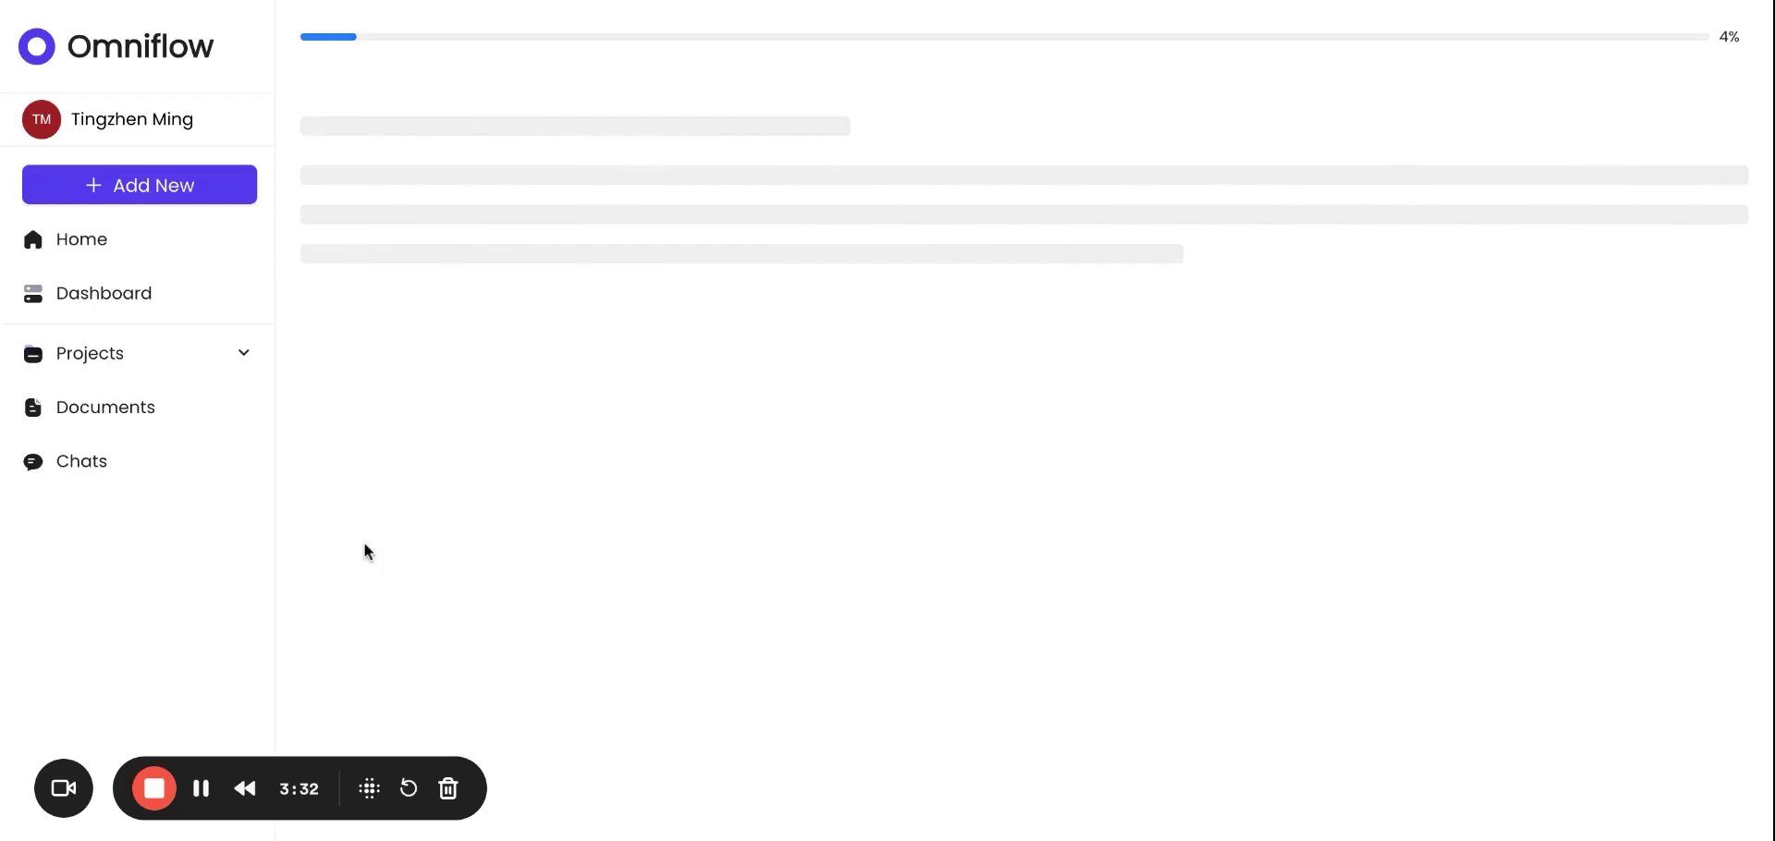
click(201, 788)
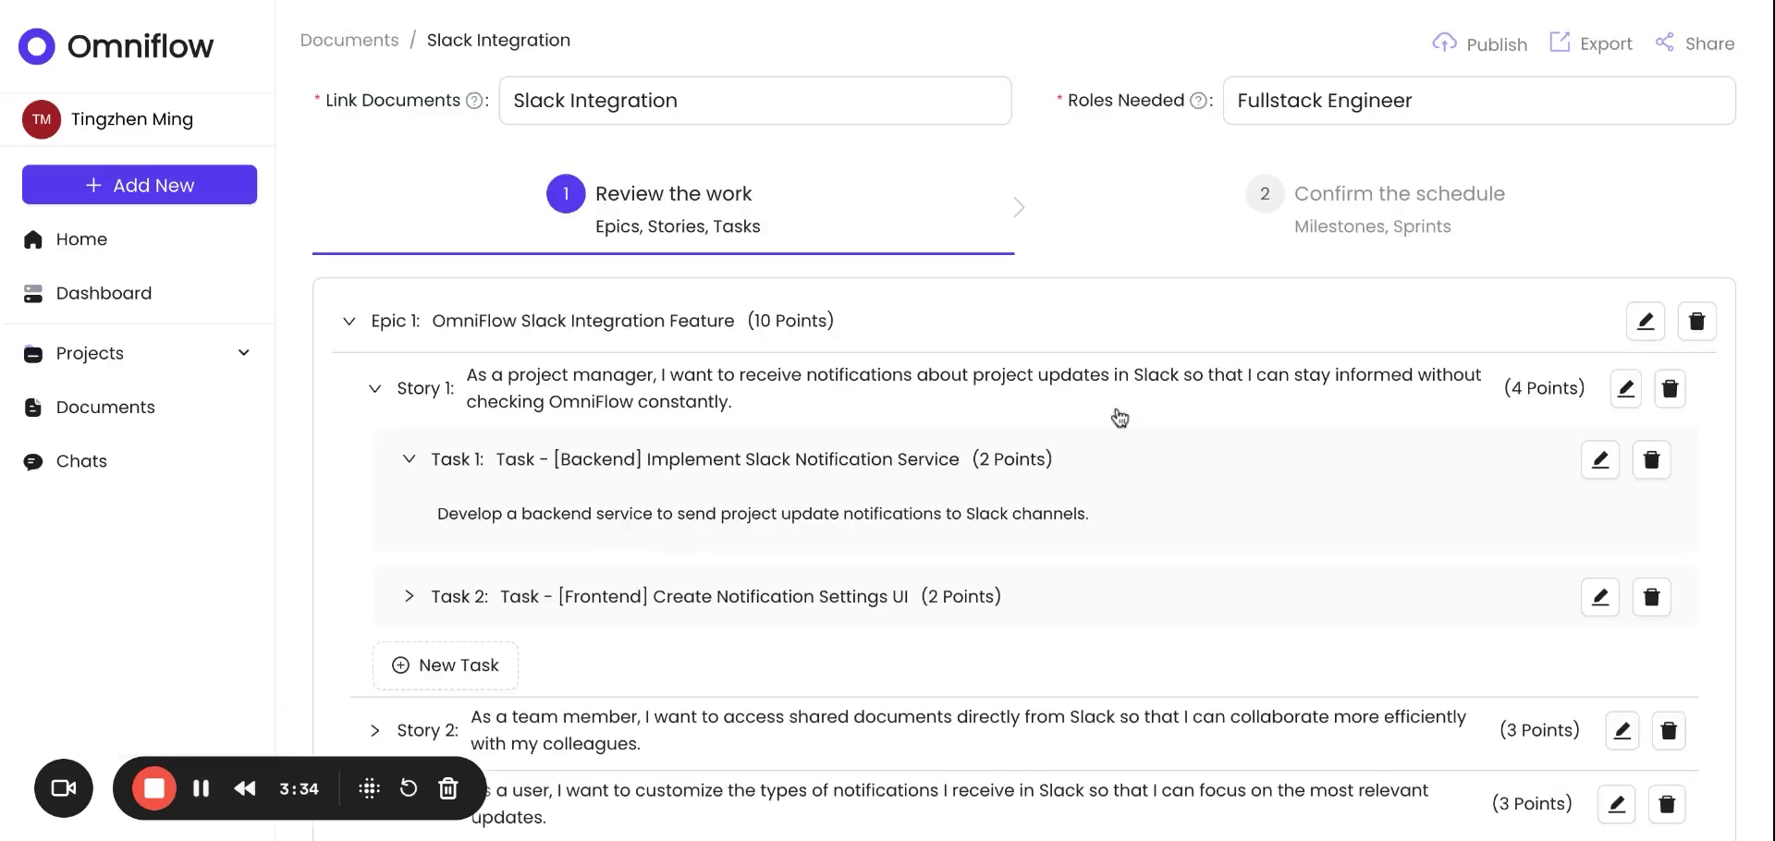
Review the generated epics, stories and tasks, and proceed to the schedule confirmation stage.
scroll(1119, 418, down, 3)
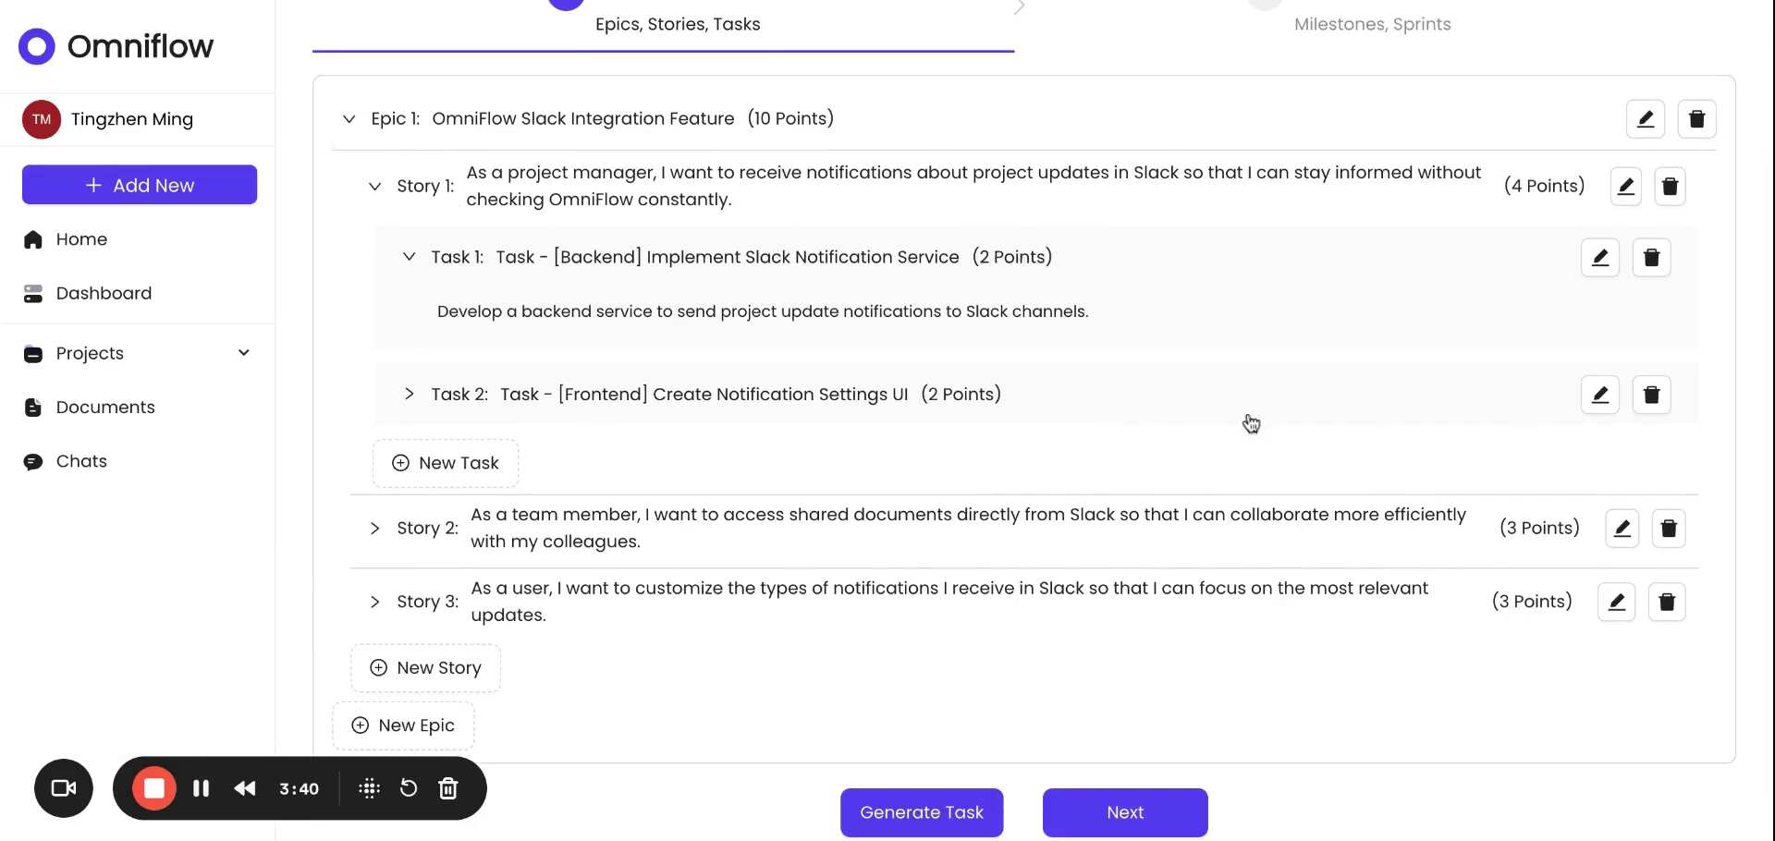
scroll(1251, 424, down, 1)
scroll(1251, 424, up, 3)
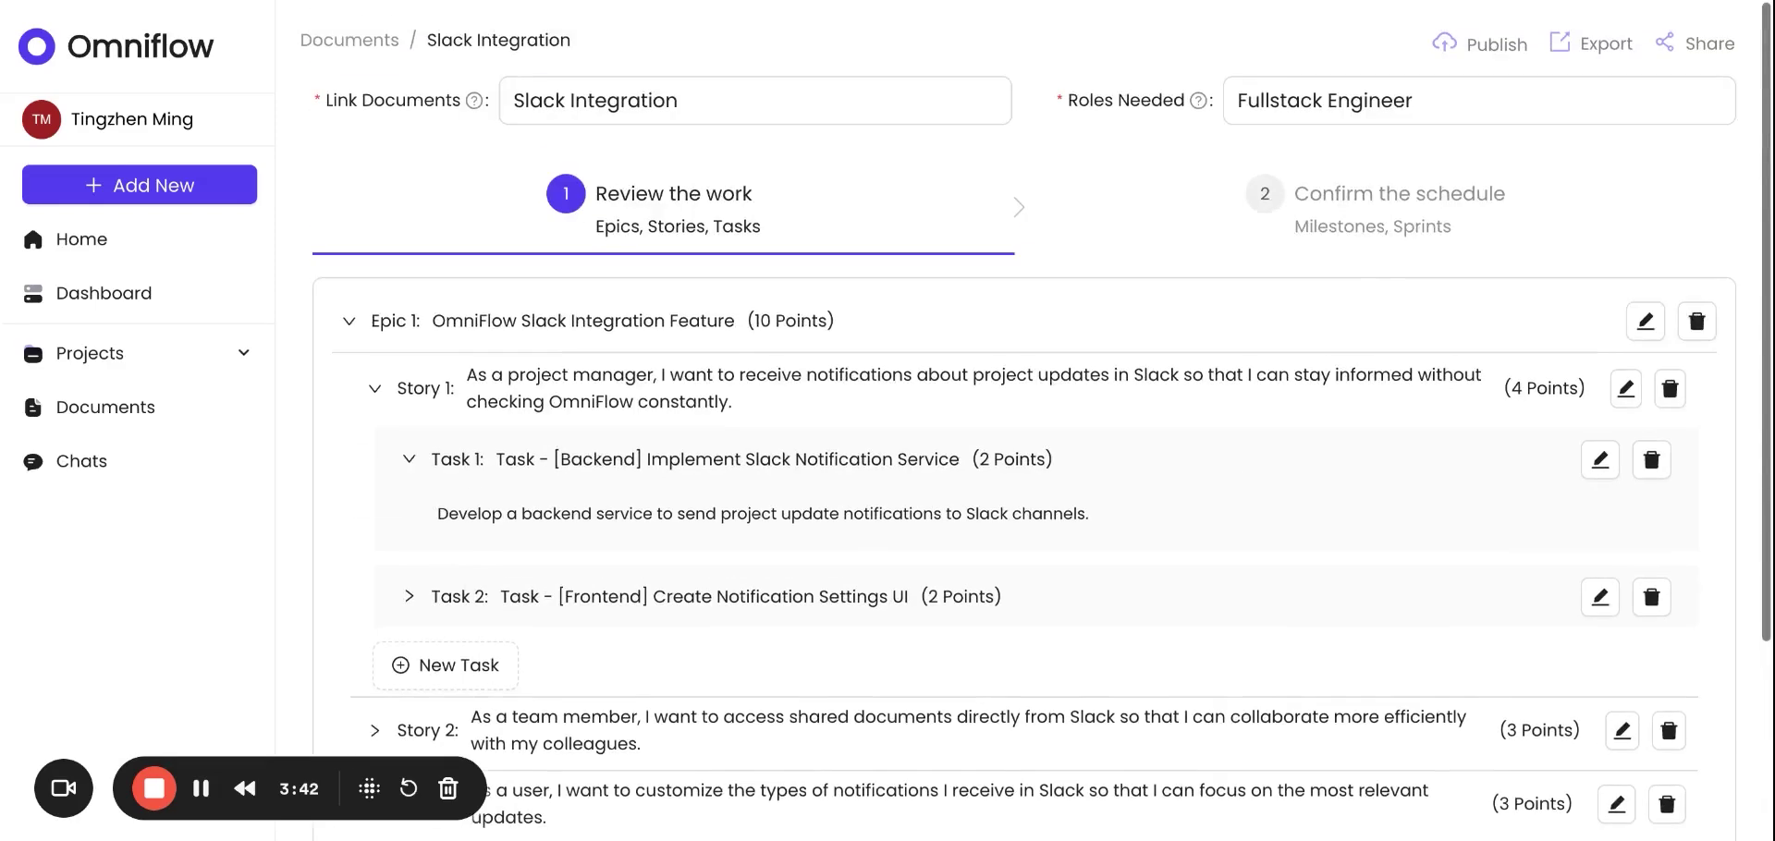
scroll(1251, 424, down, 2)
scroll(1121, 756, down, 1)
click(1124, 756)
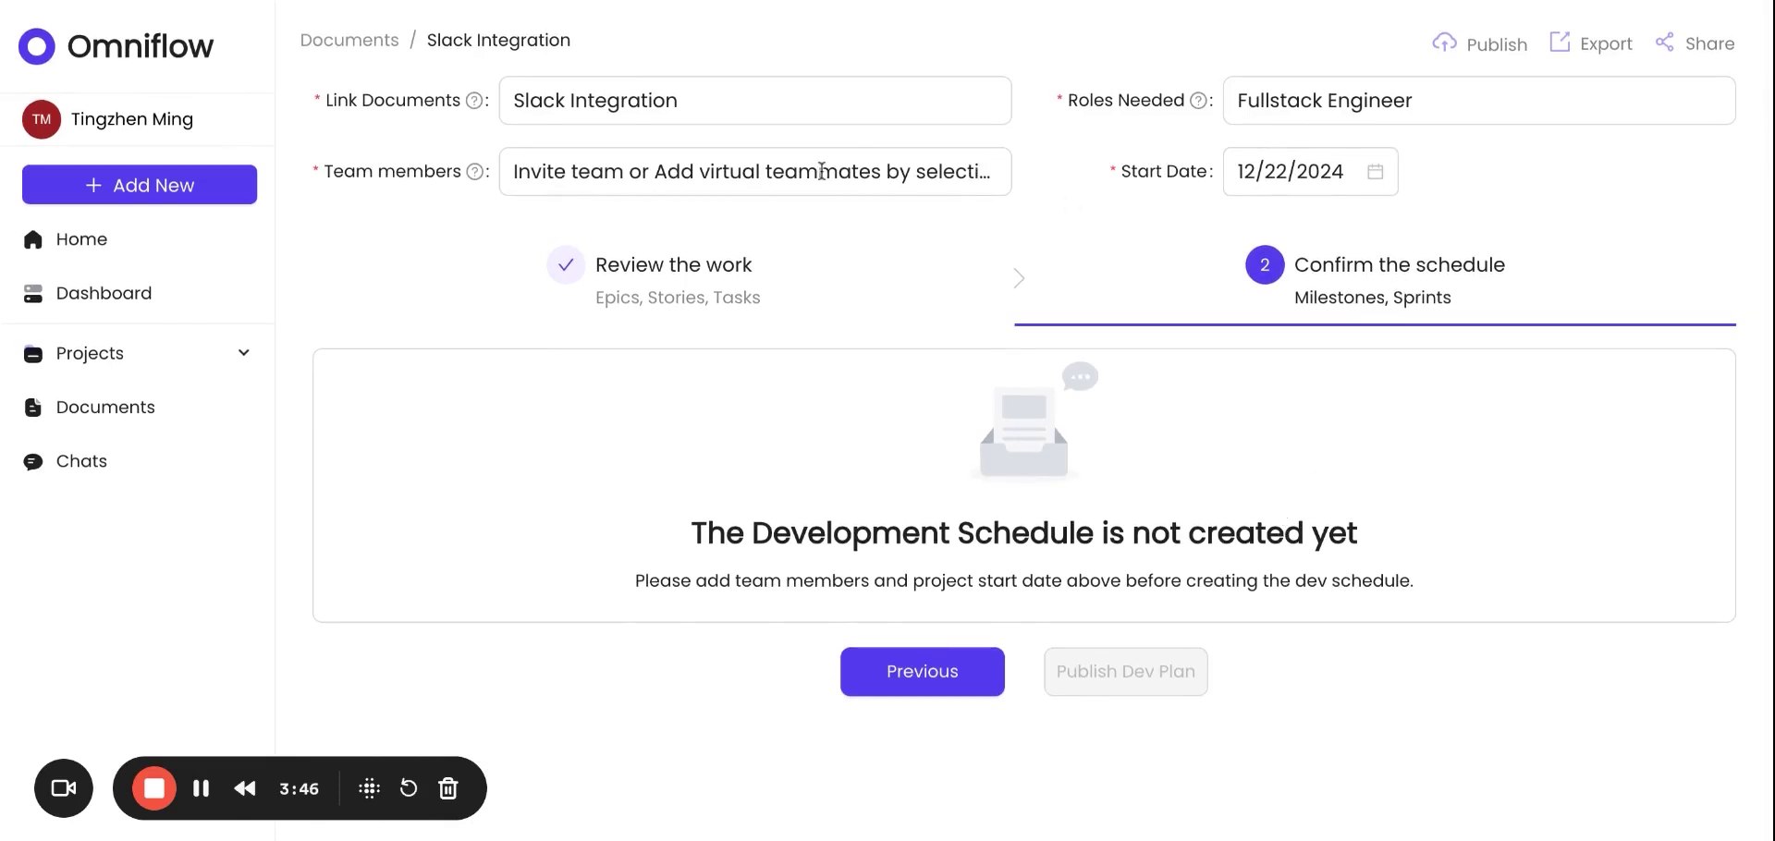
Add the two fullstack engineers with 20 pts as team members to create the development schedule.
click(821, 172)
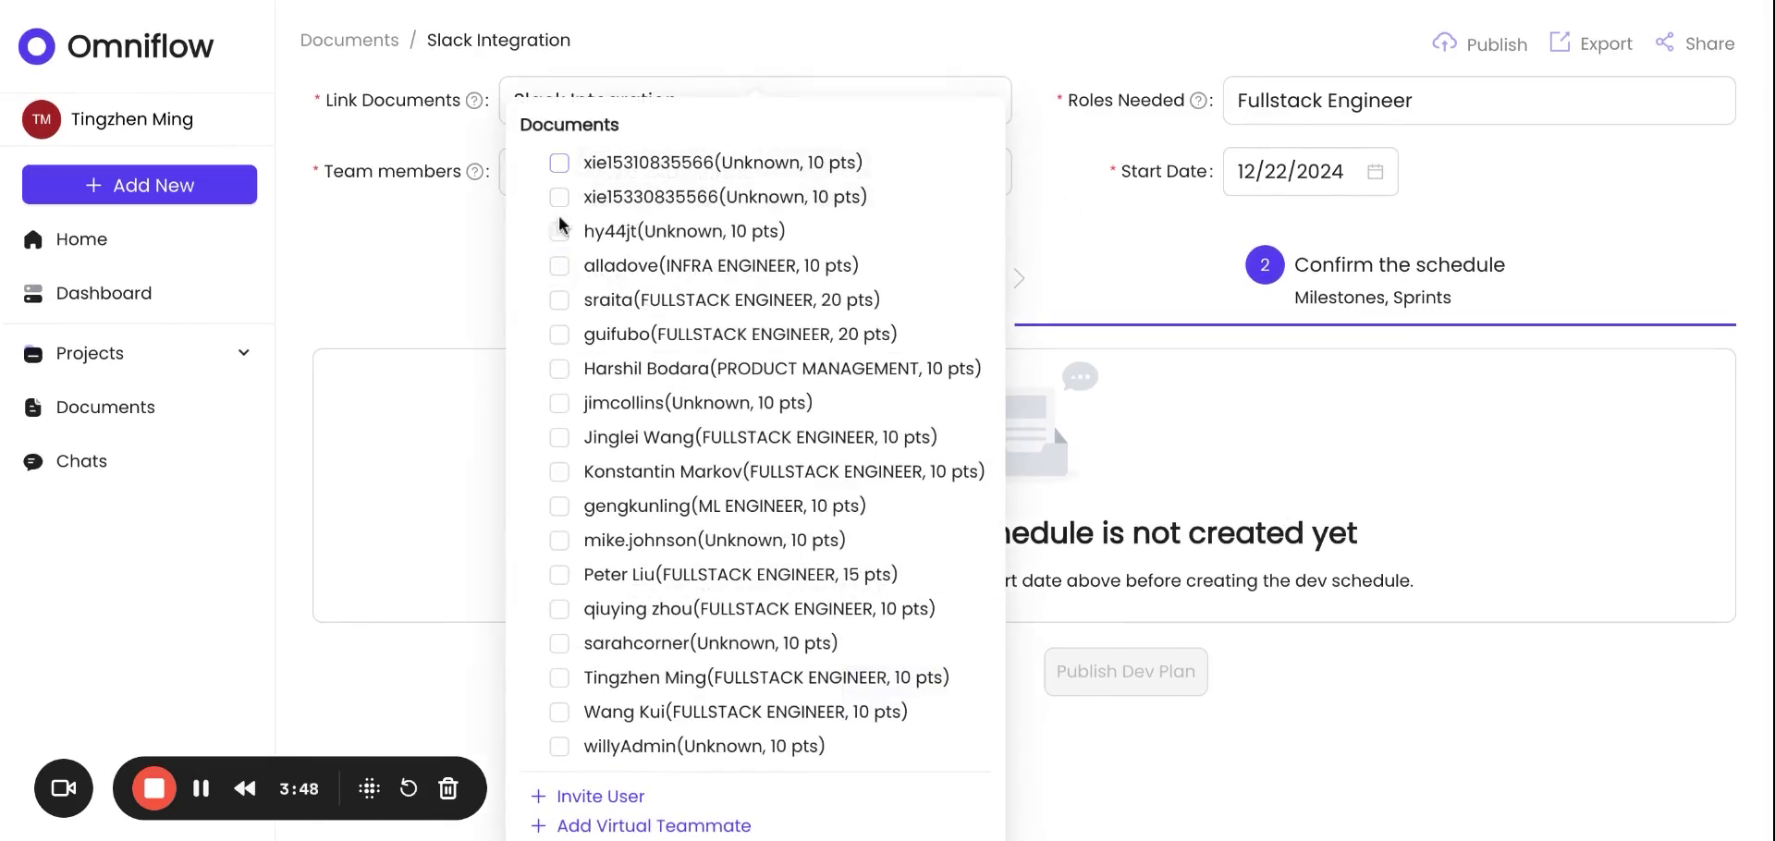
click(561, 302)
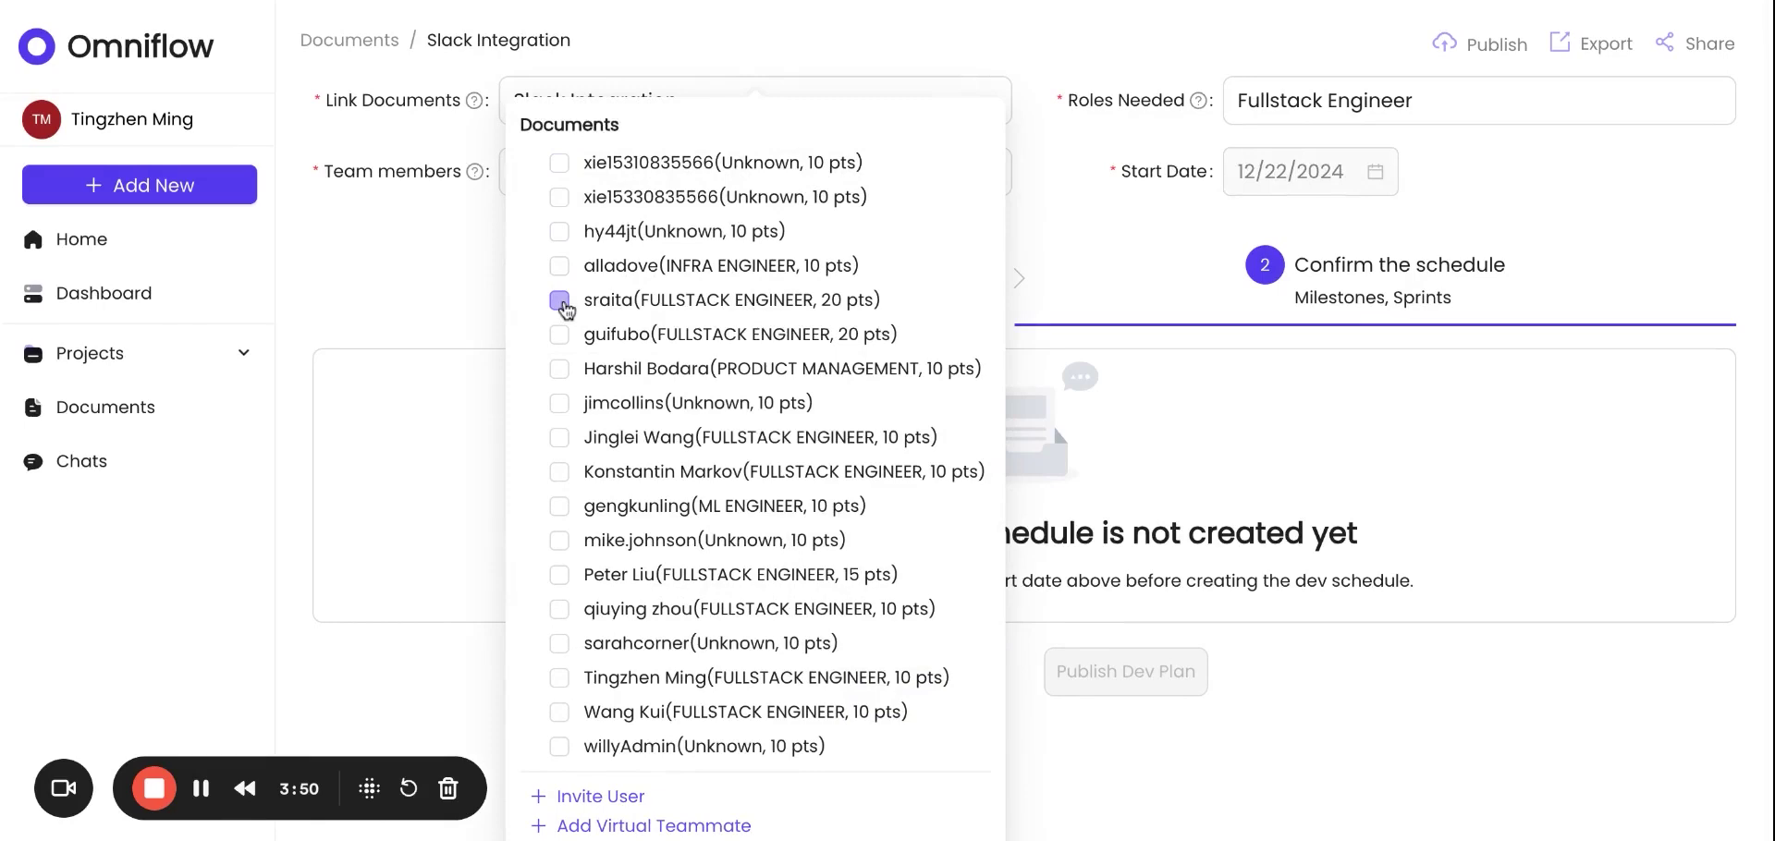
click(600, 340)
click(1455, 545)
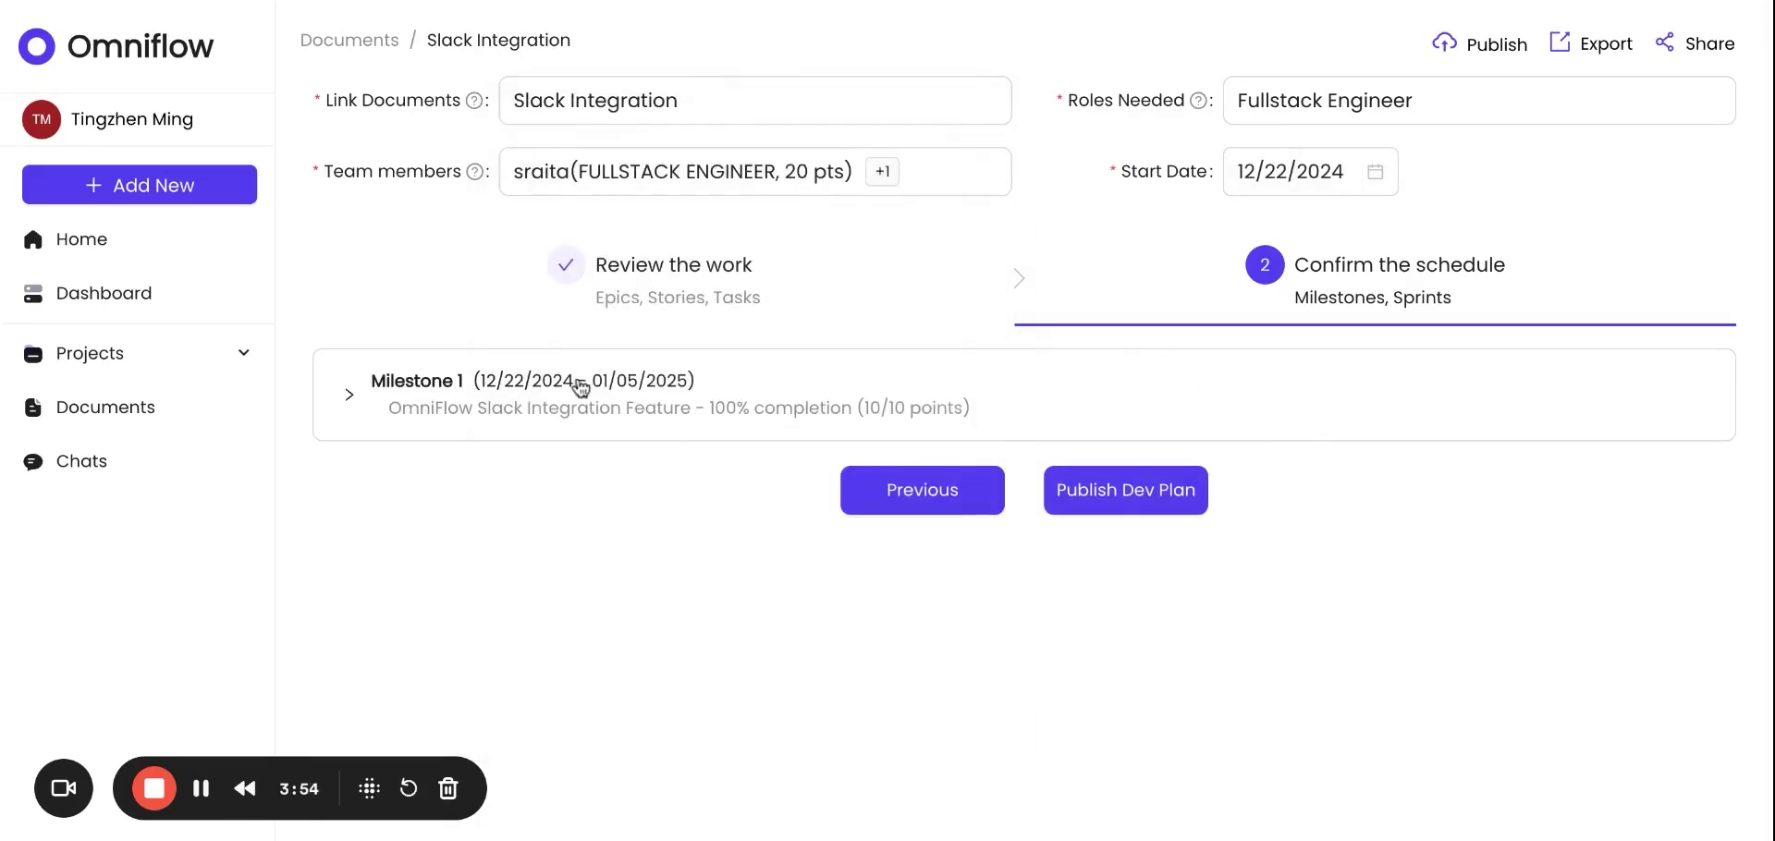
Examine the proposed schedule by expanding Milestone 1, Sprint 1, the project manager notification story and its backend Slack Notification Service task.
click(499, 384)
click(618, 462)
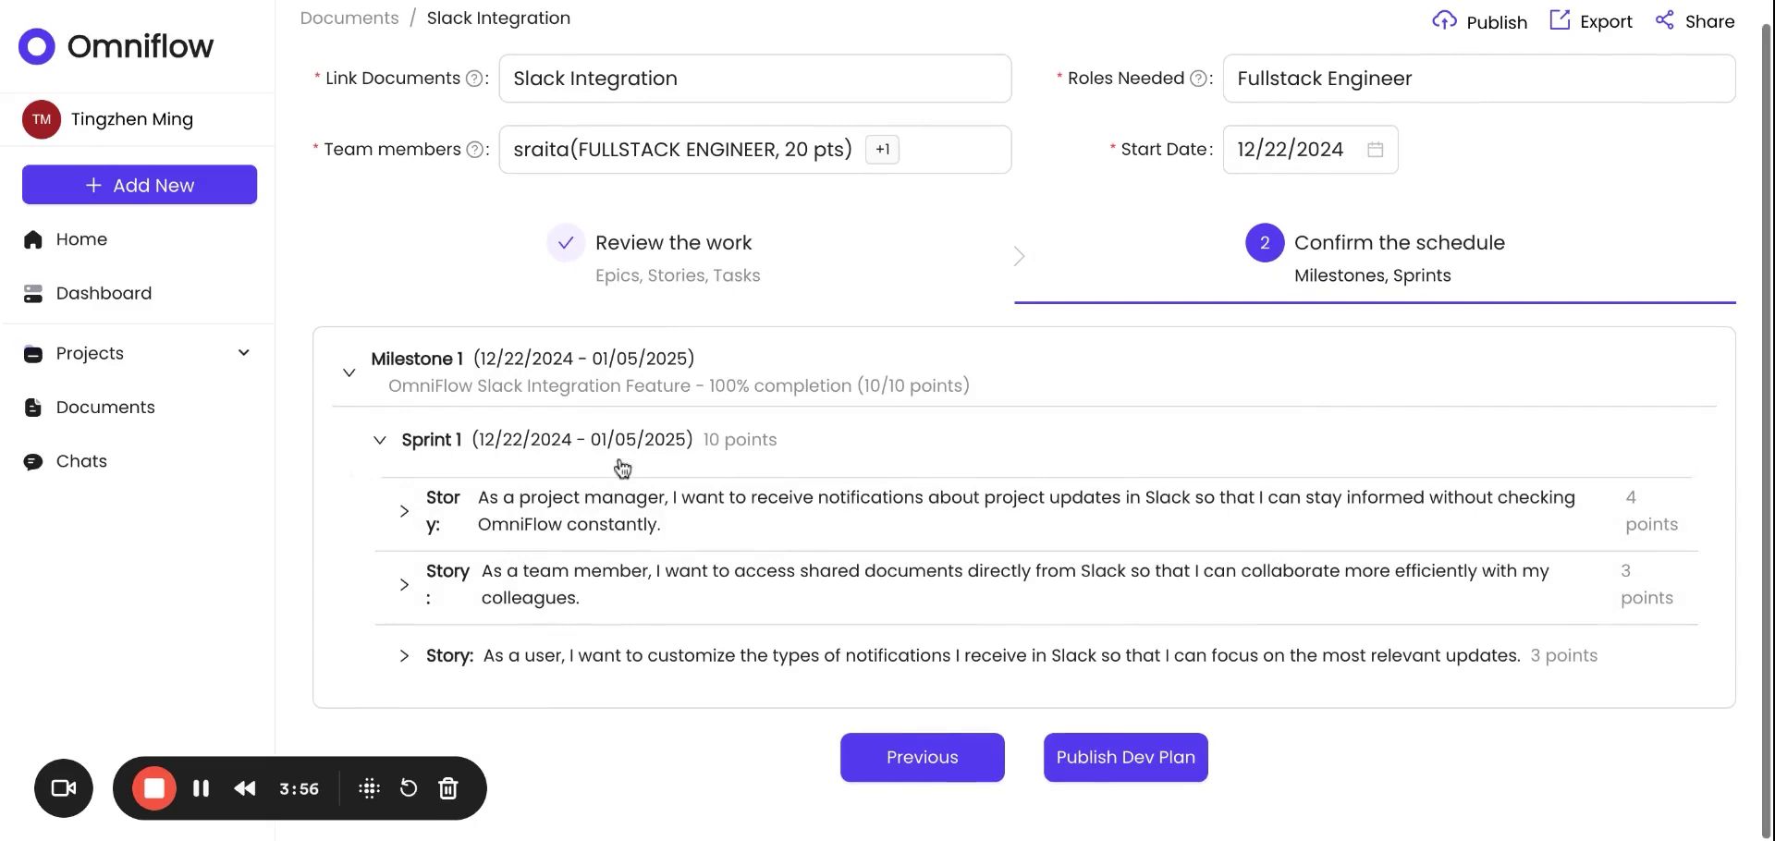
click(650, 510)
scroll(824, 519, down, 2)
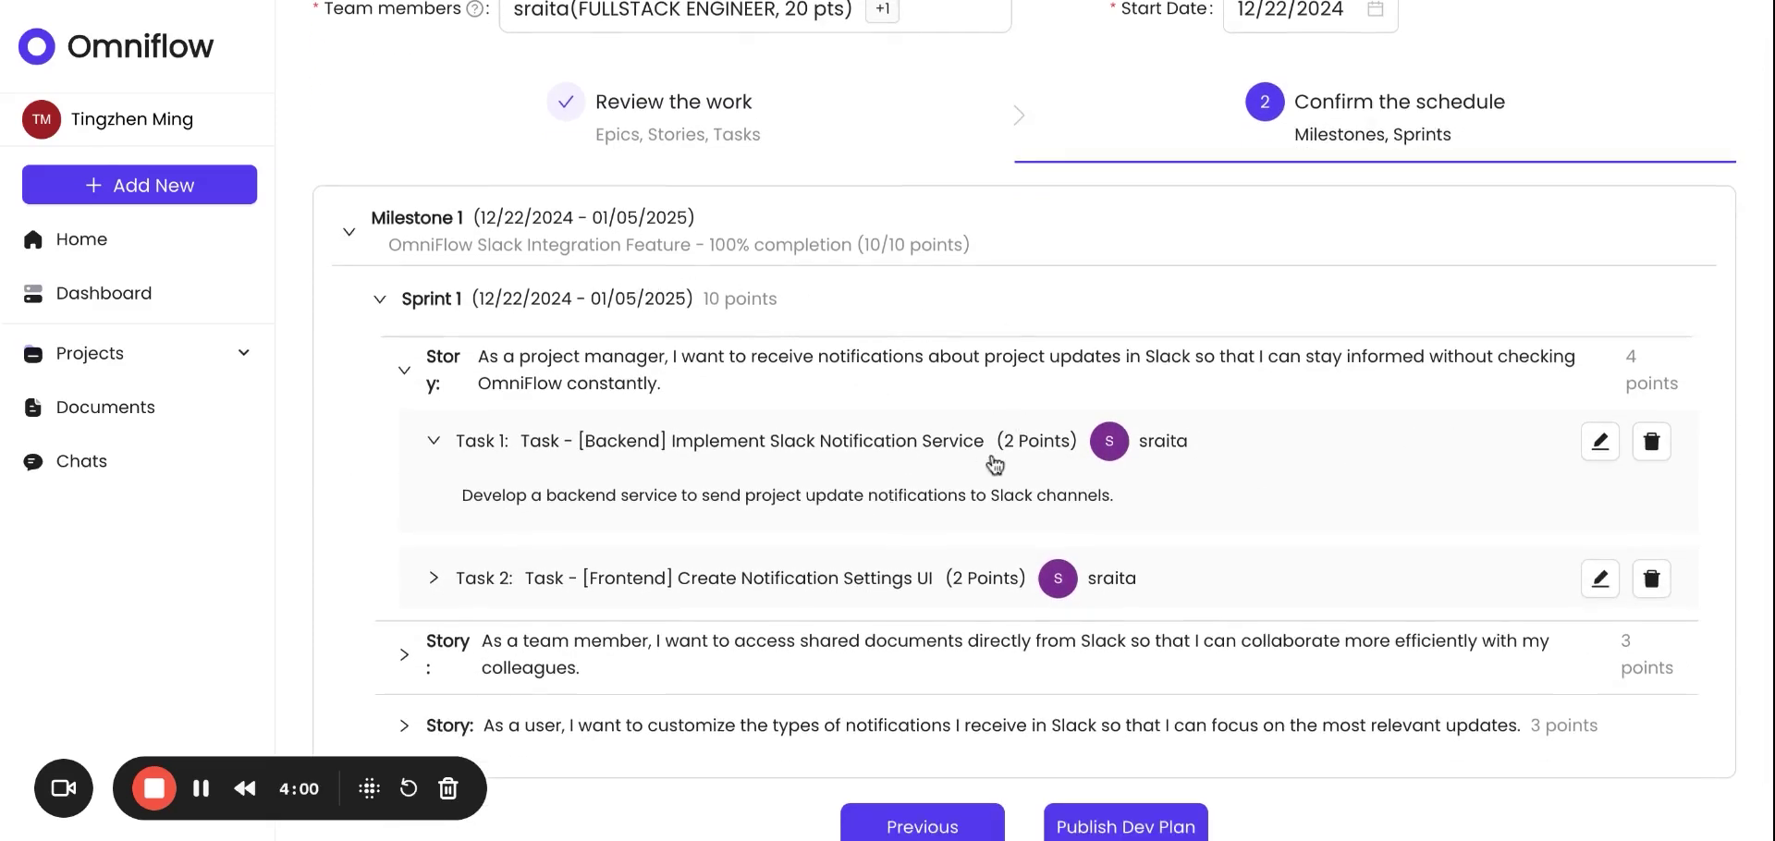
scroll(1202, 555, down, 1)
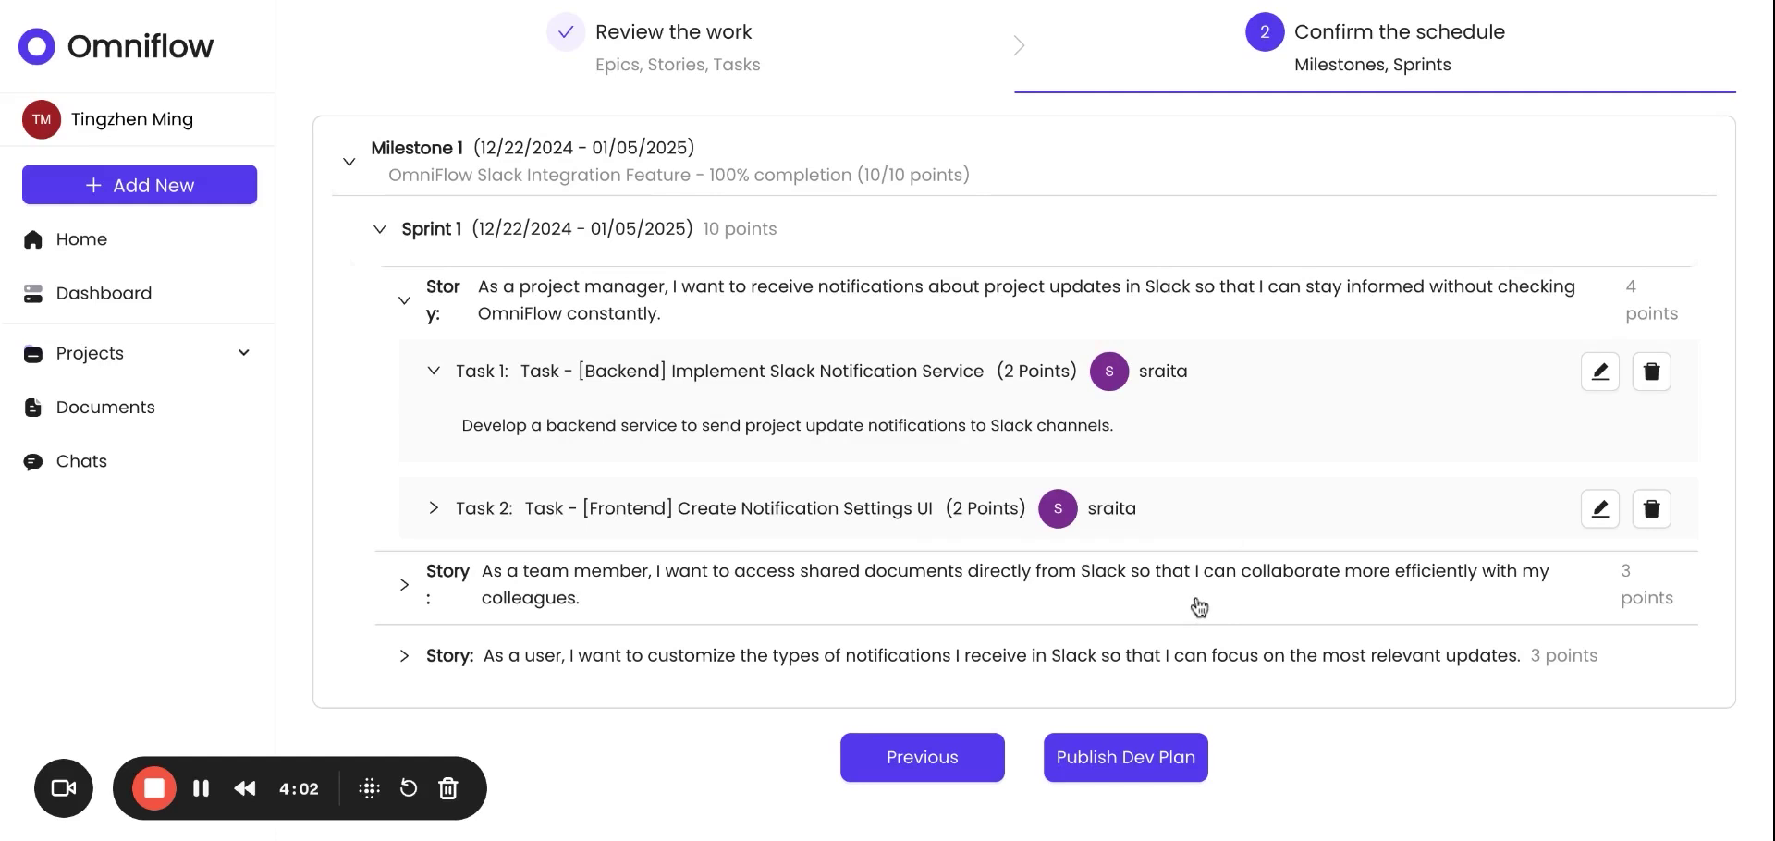
scroll(1212, 622, up, 1)
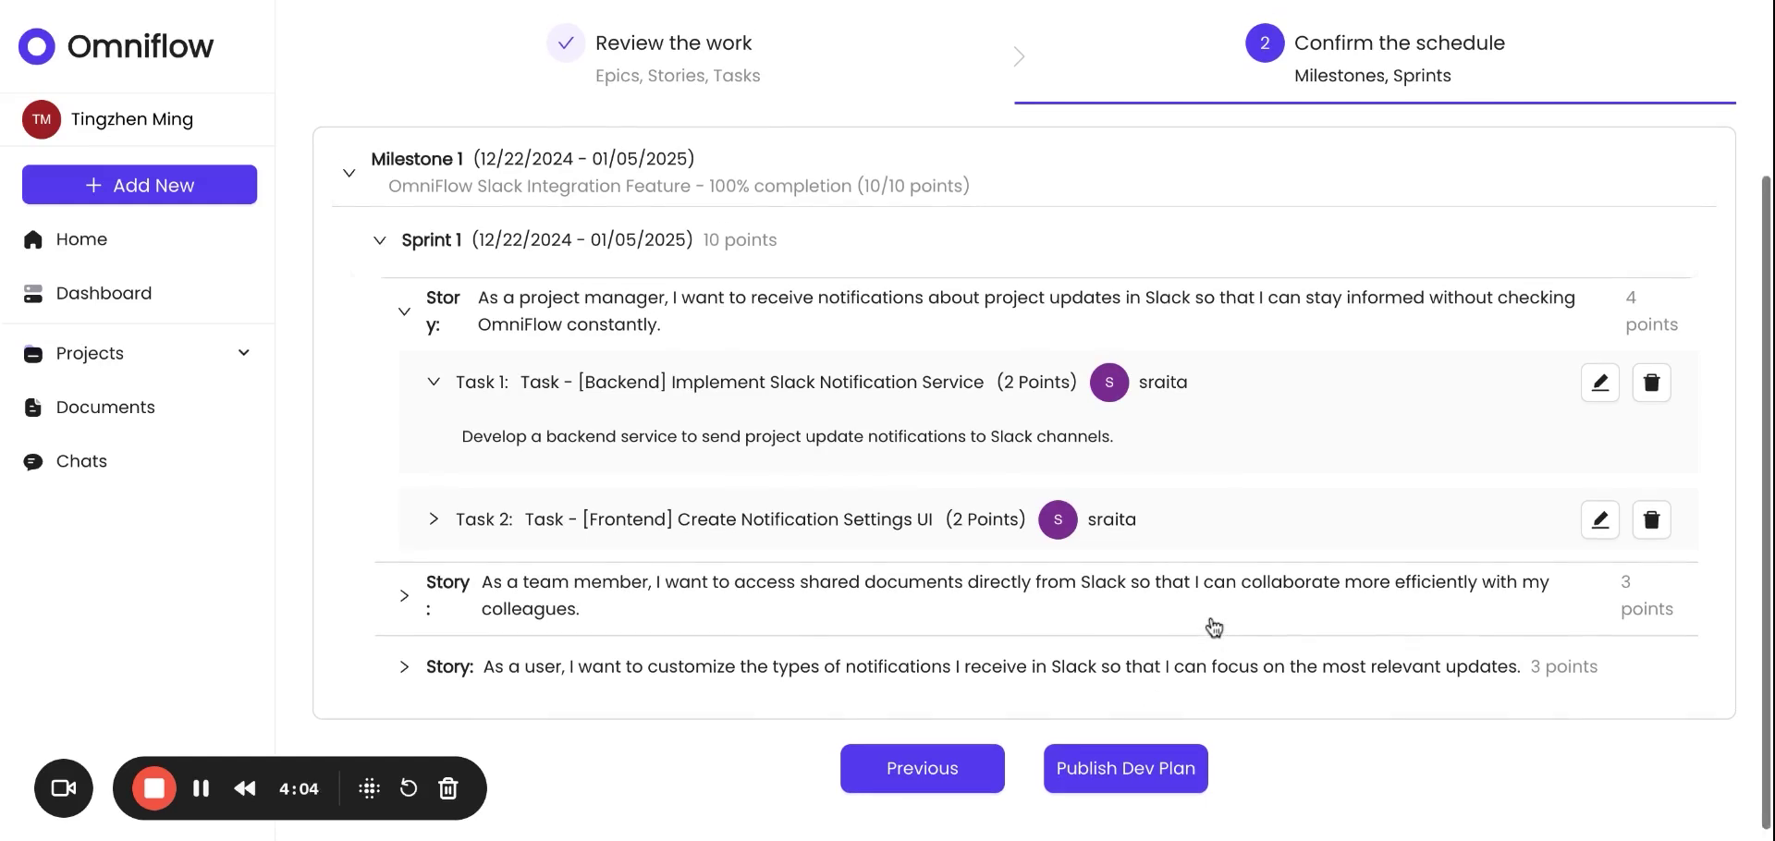
scroll(1265, 581, up, 3)
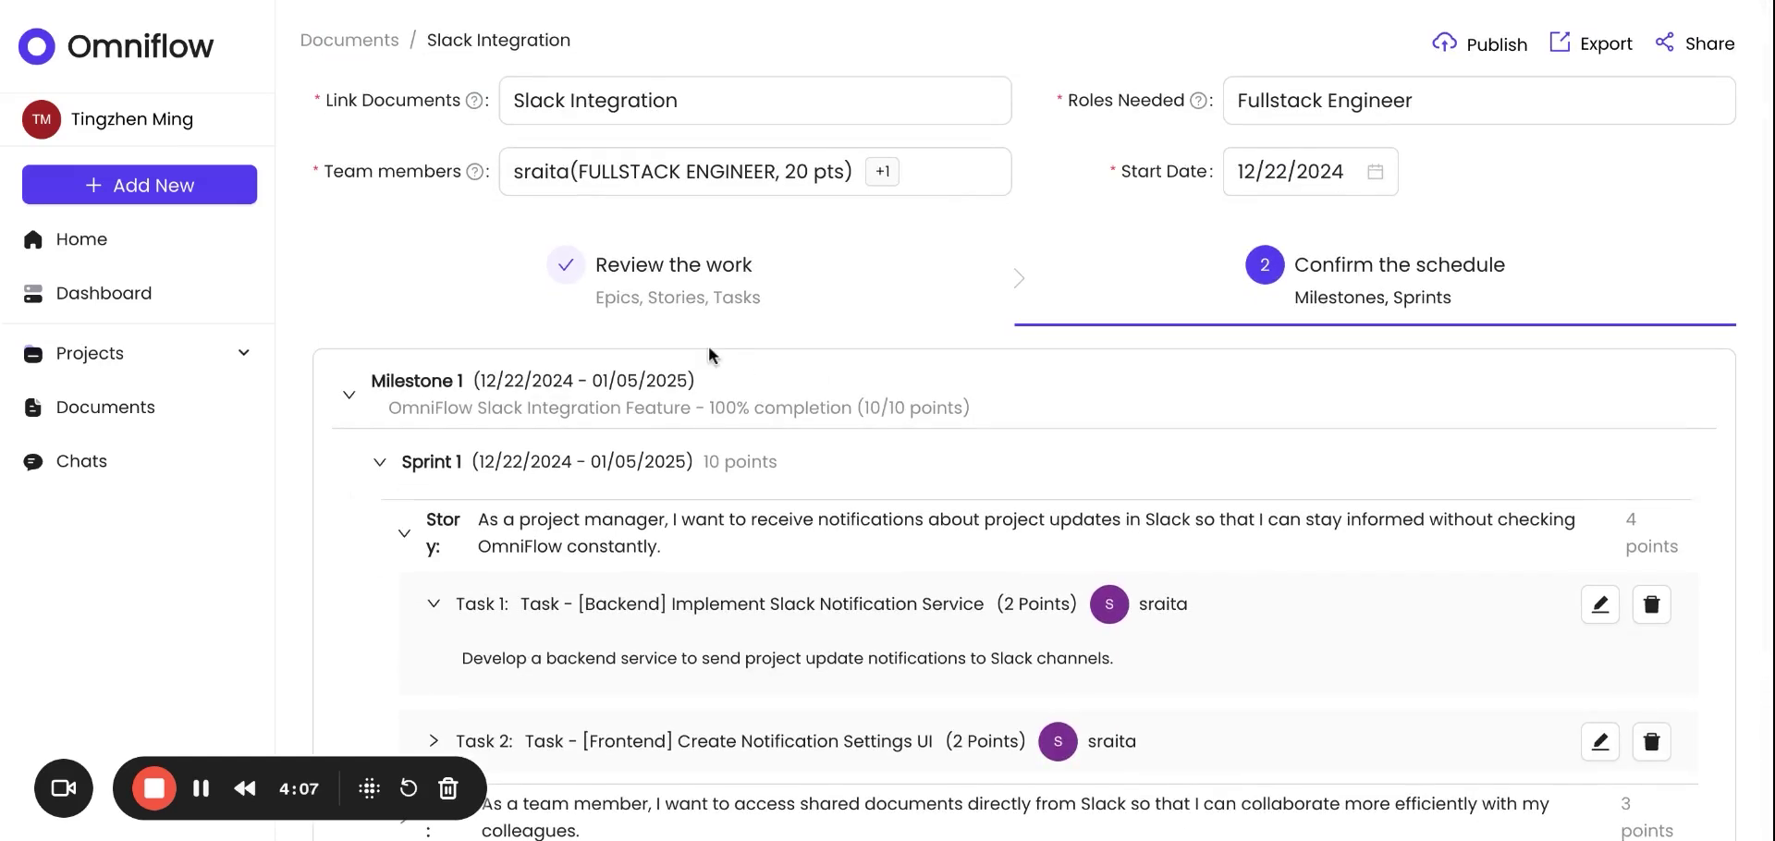
Start a new project from the home page, named "Slack Integration" with a due date of December 2024.
click(202, 789)
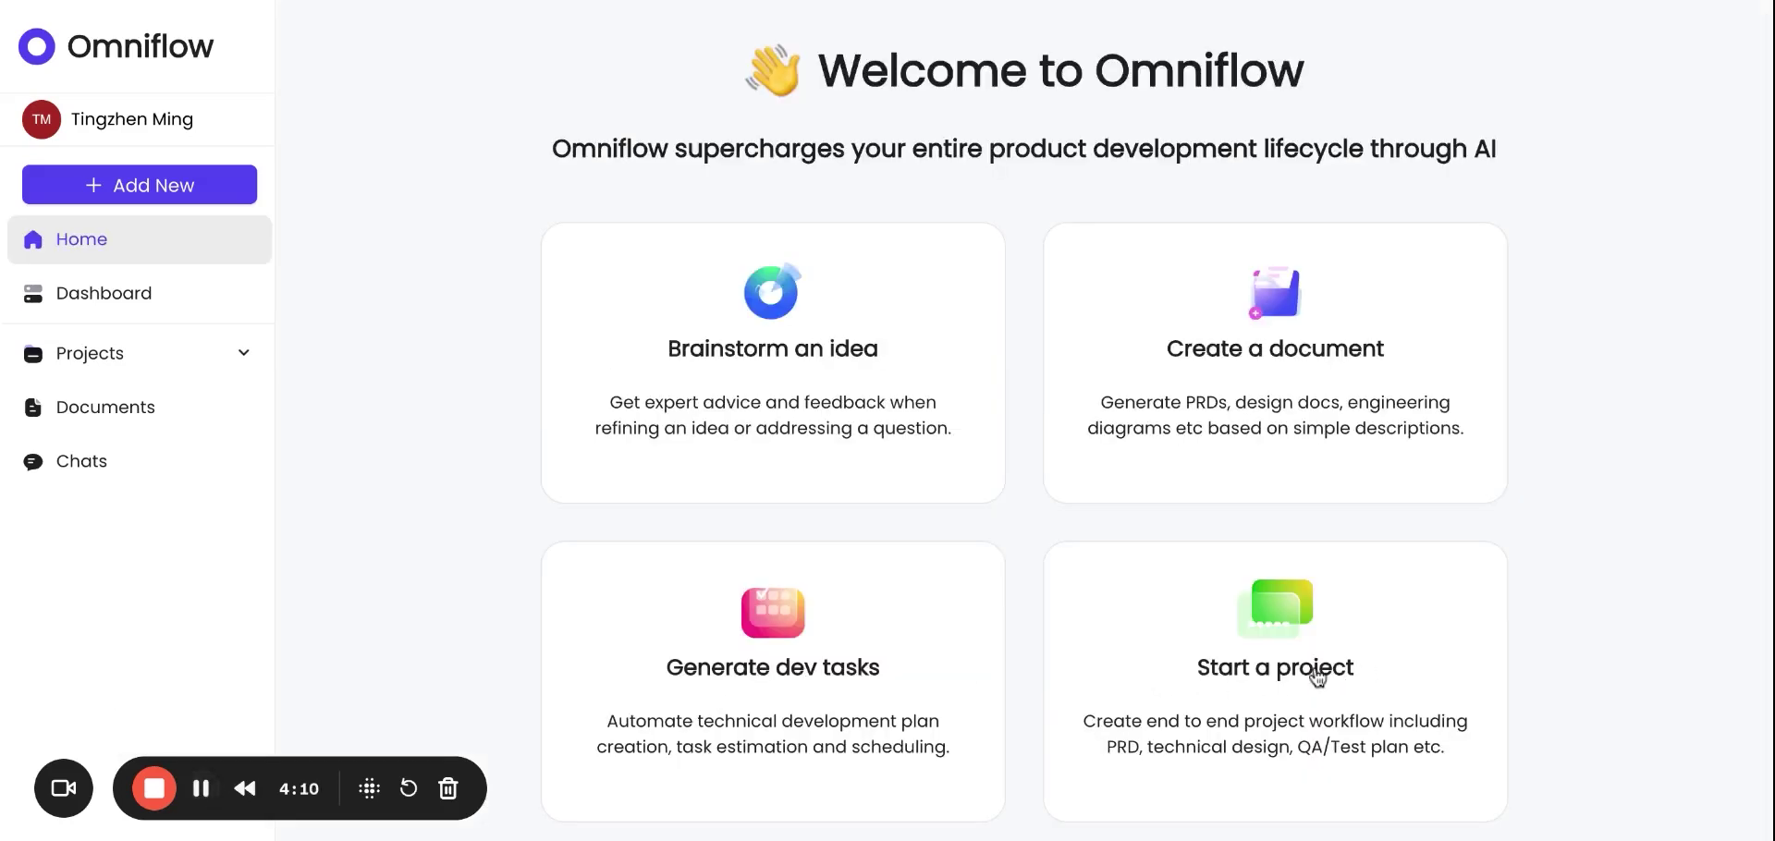
click(1314, 669)
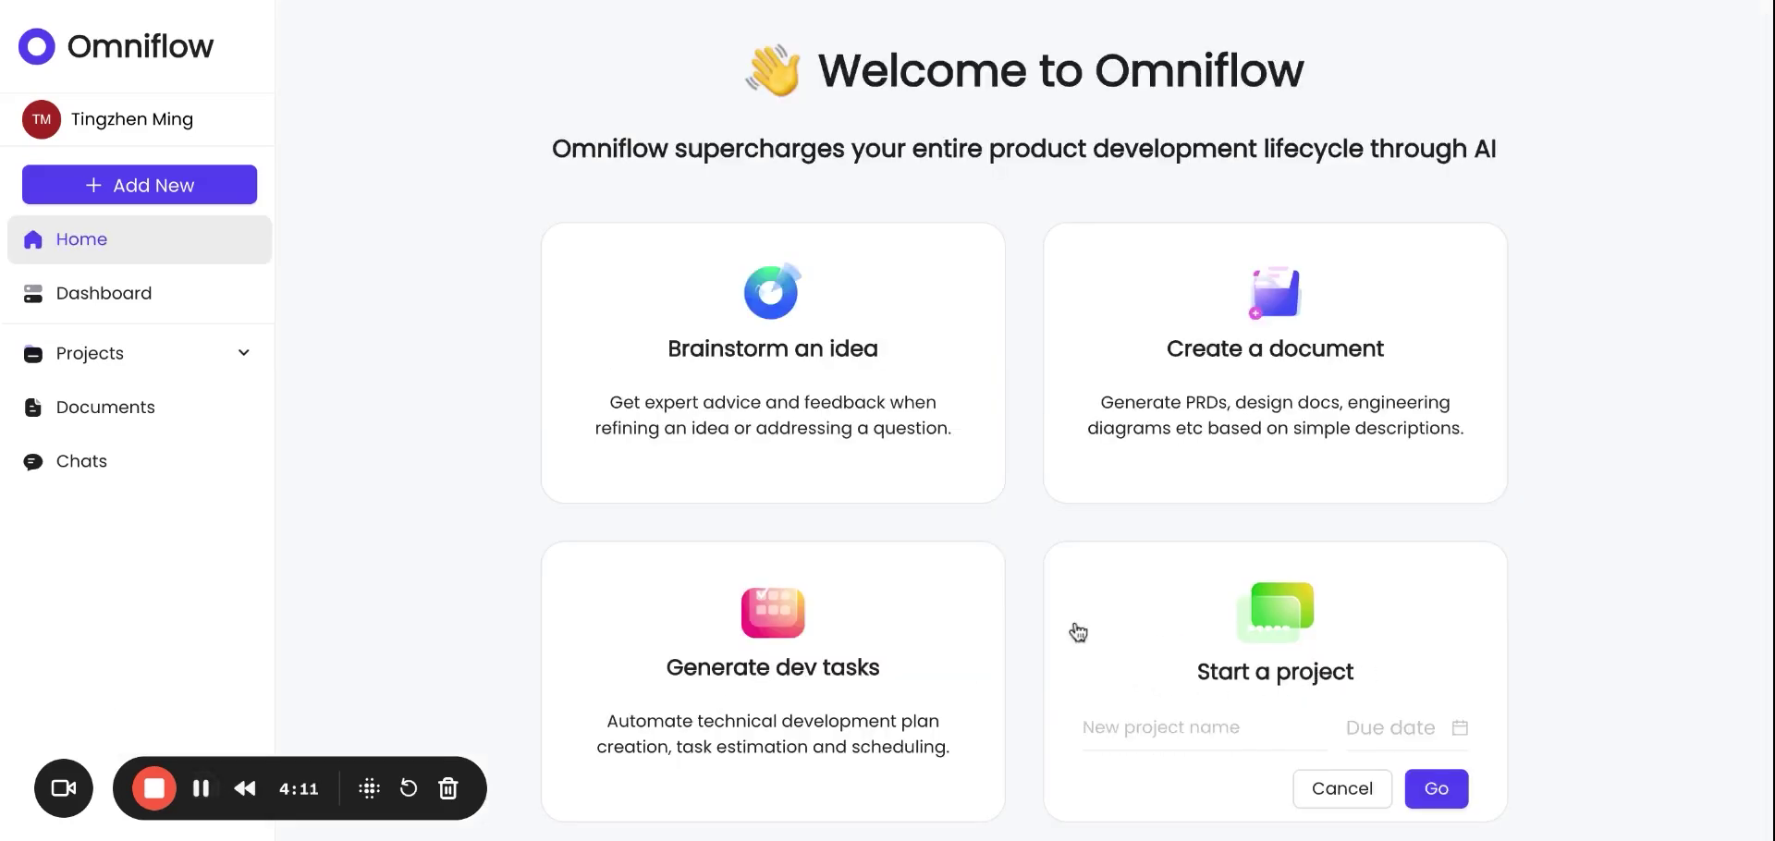
click(1205, 721)
text(Slack Integrat)
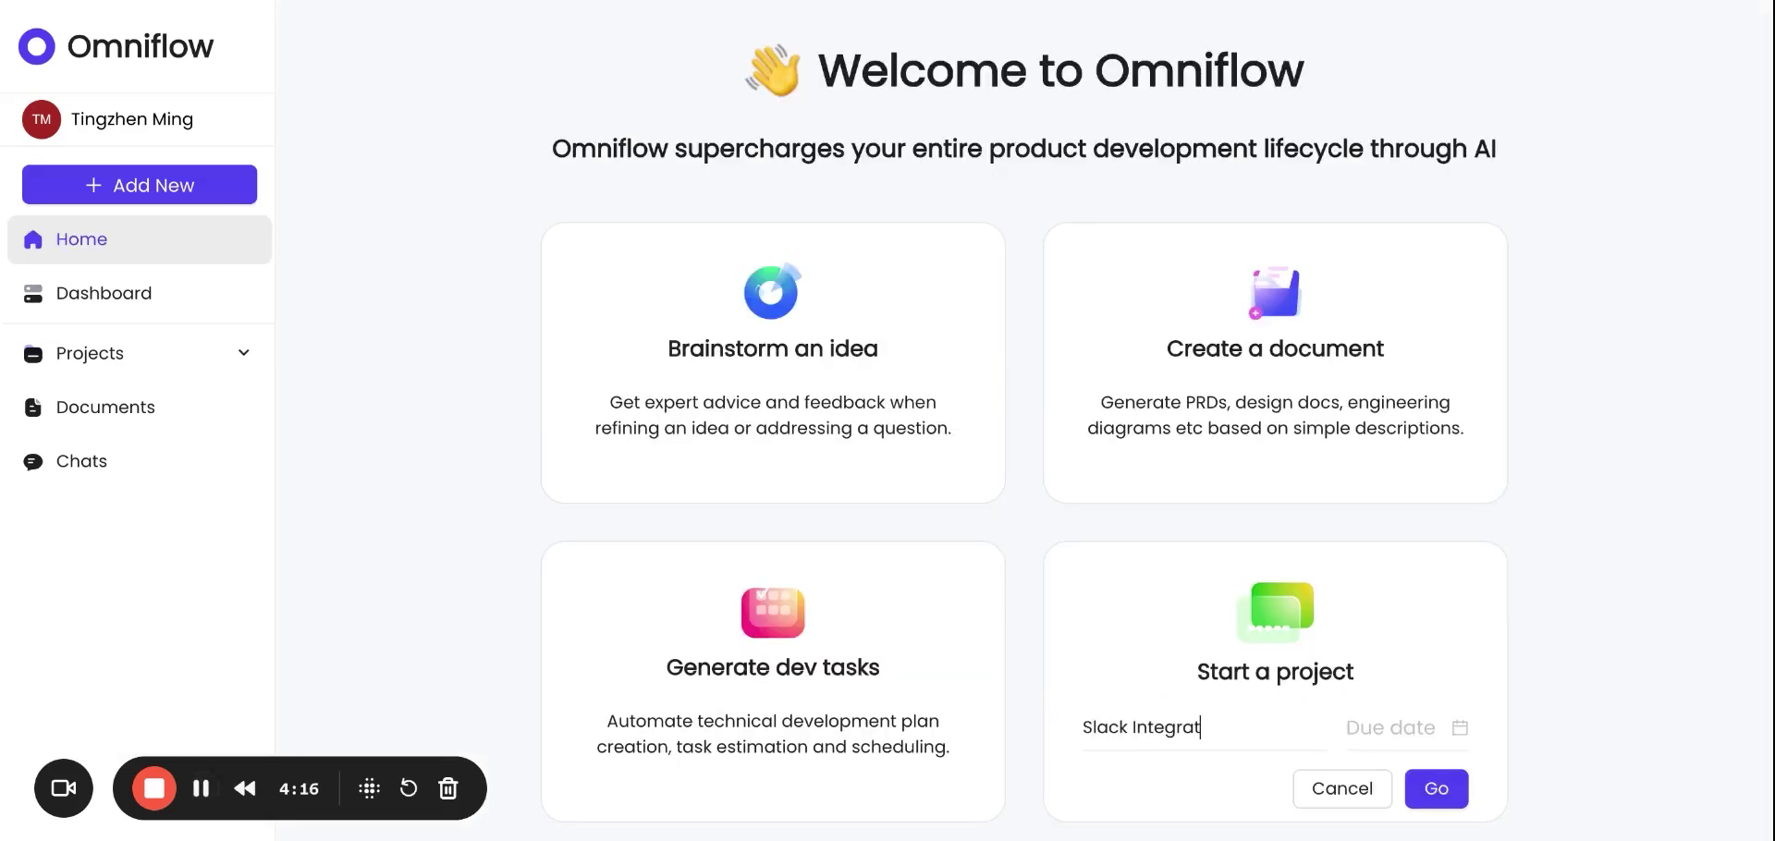
text(ion)
click(1407, 734)
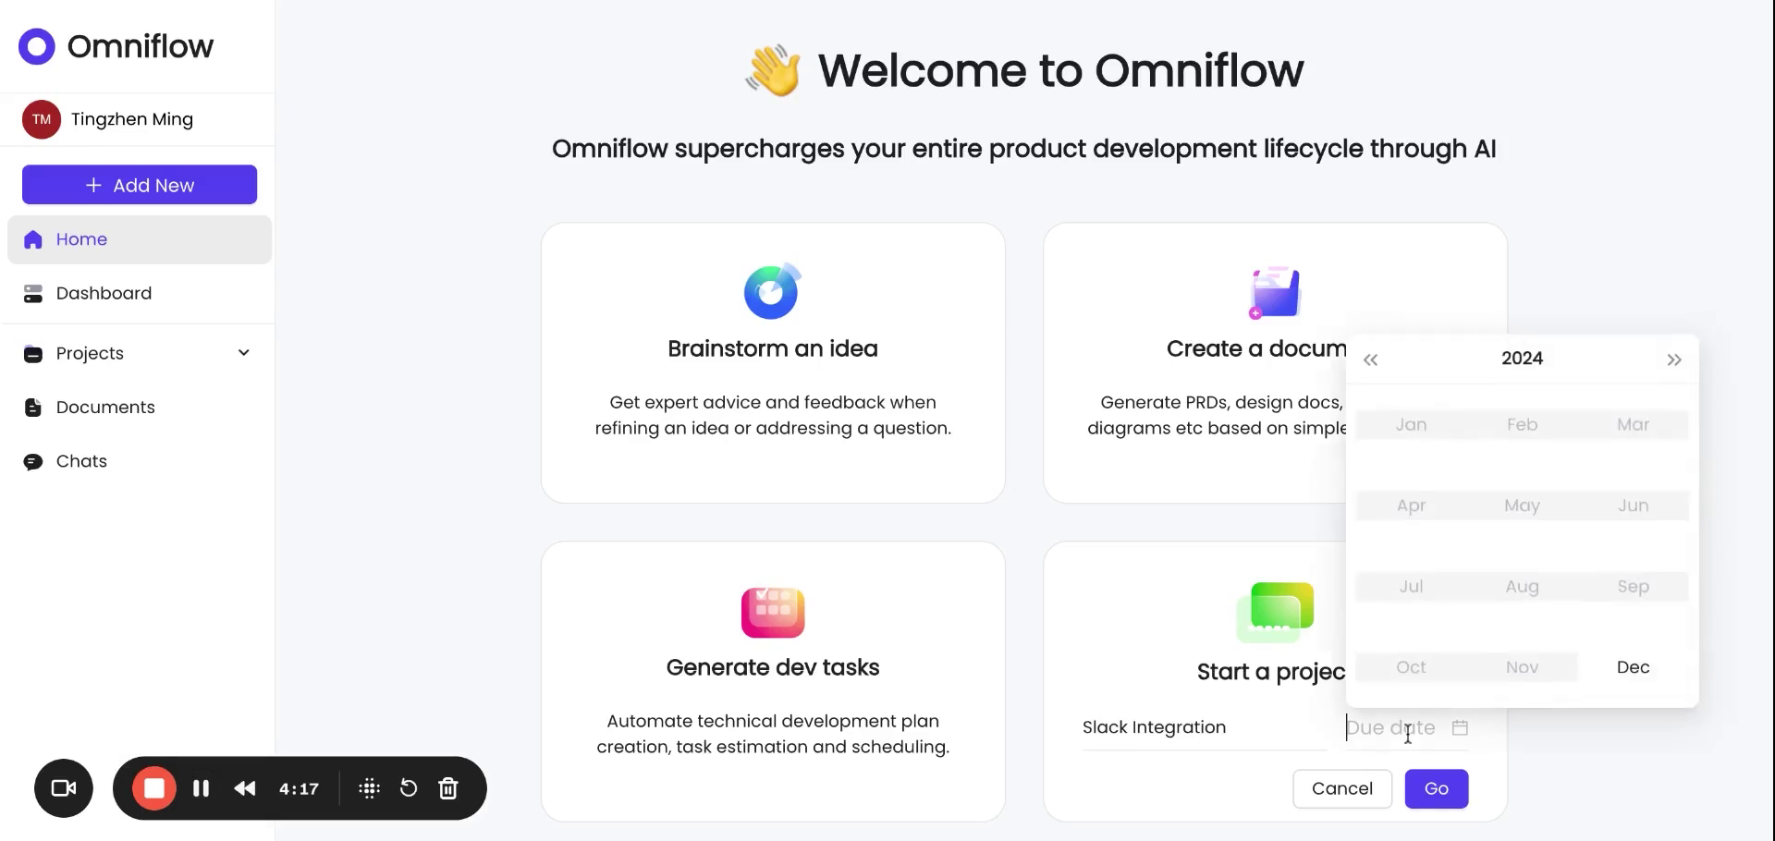
click(1625, 668)
click(1438, 790)
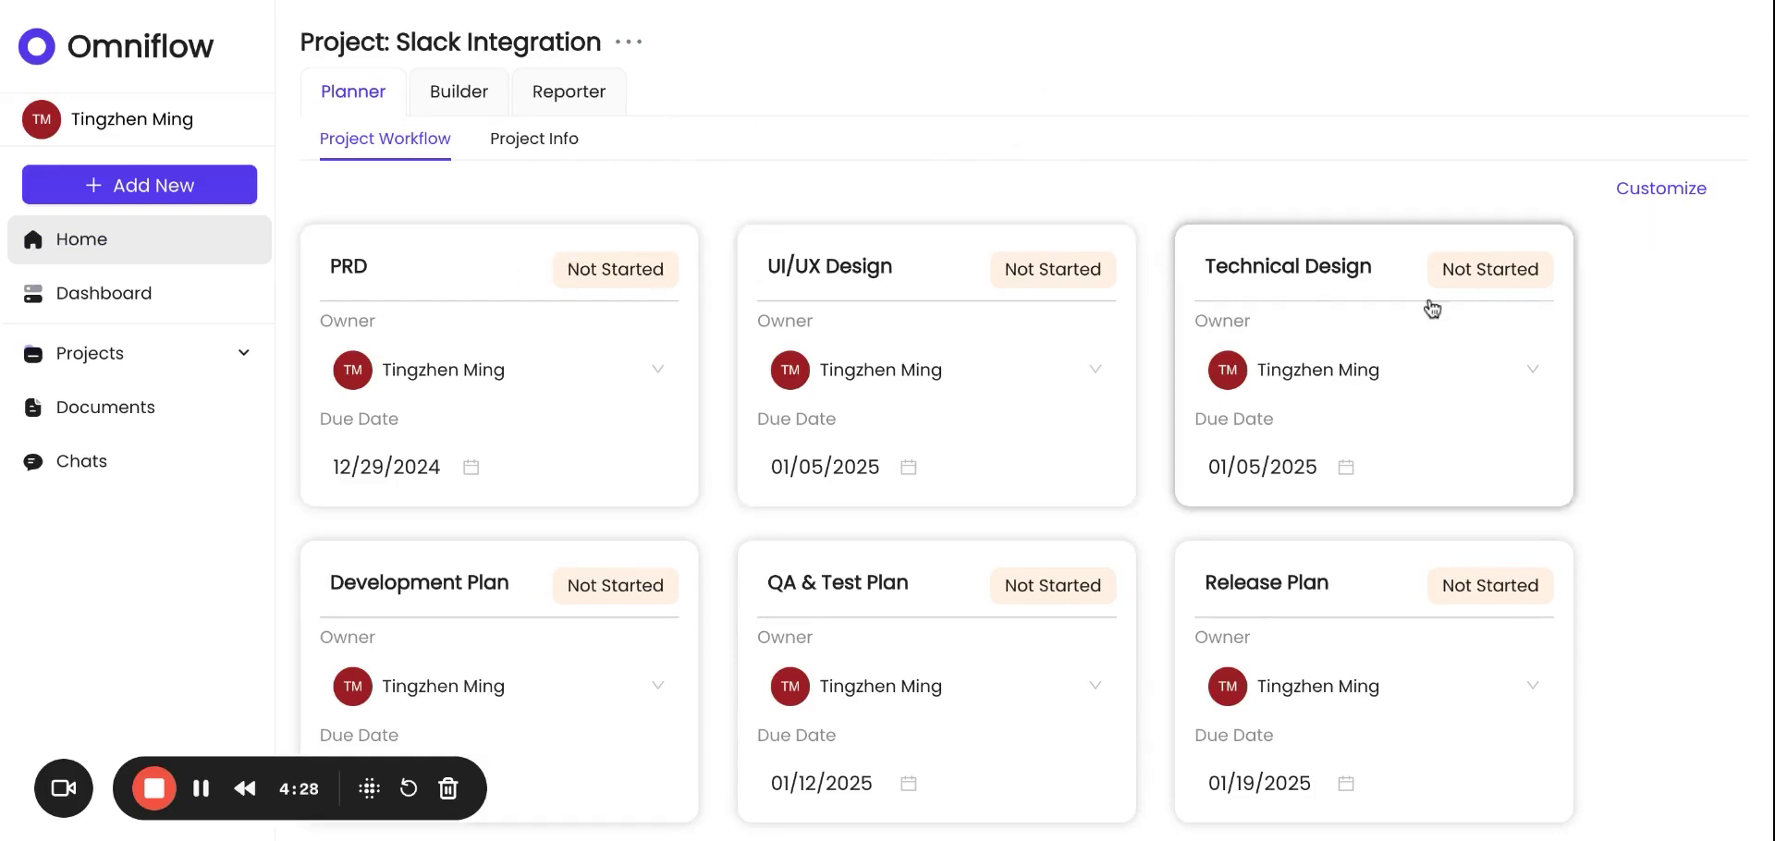
Review the project's workflow stages and the milestone, sprint and task schedule for building it.
scroll(1727, 471, down, 1)
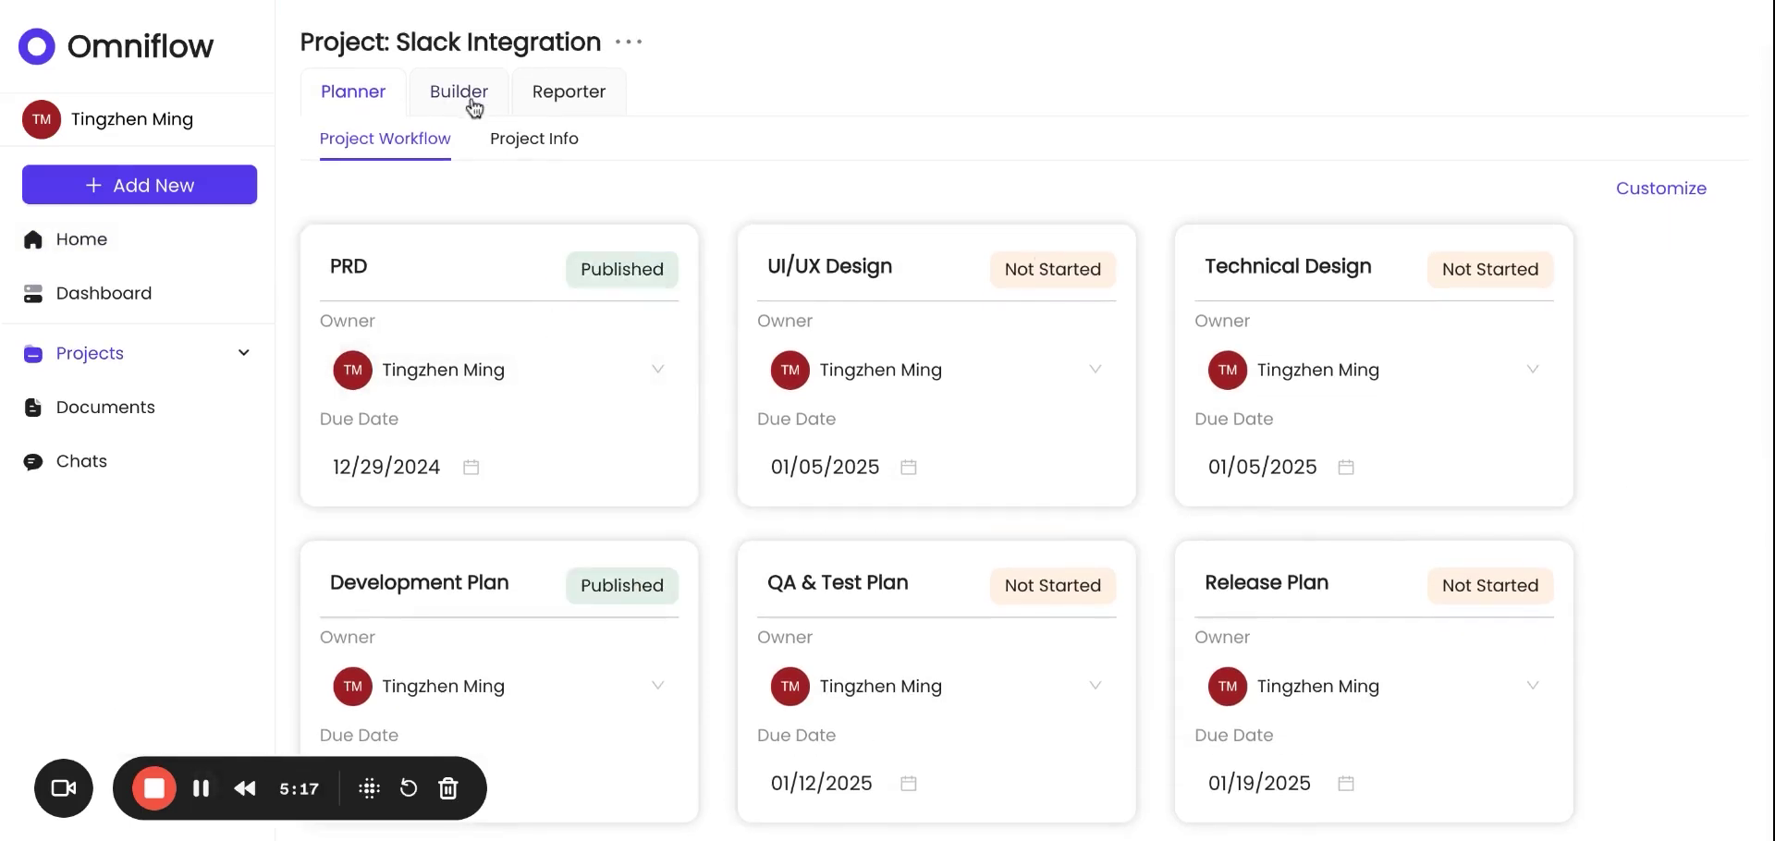
click(462, 96)
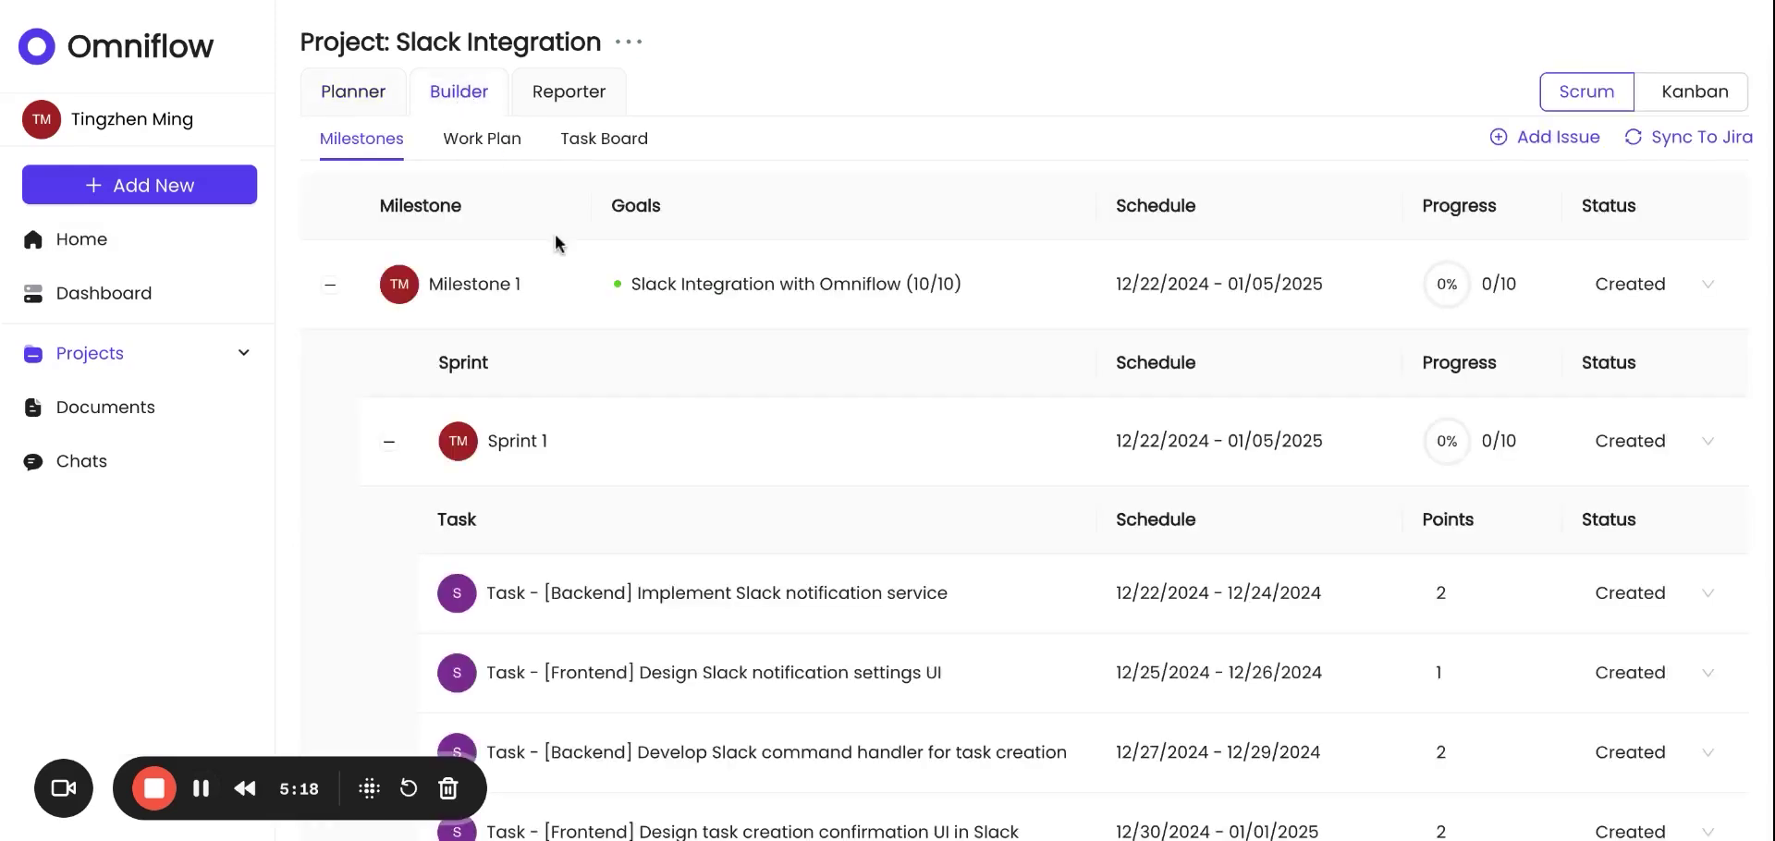
scroll(1063, 430, down, 3)
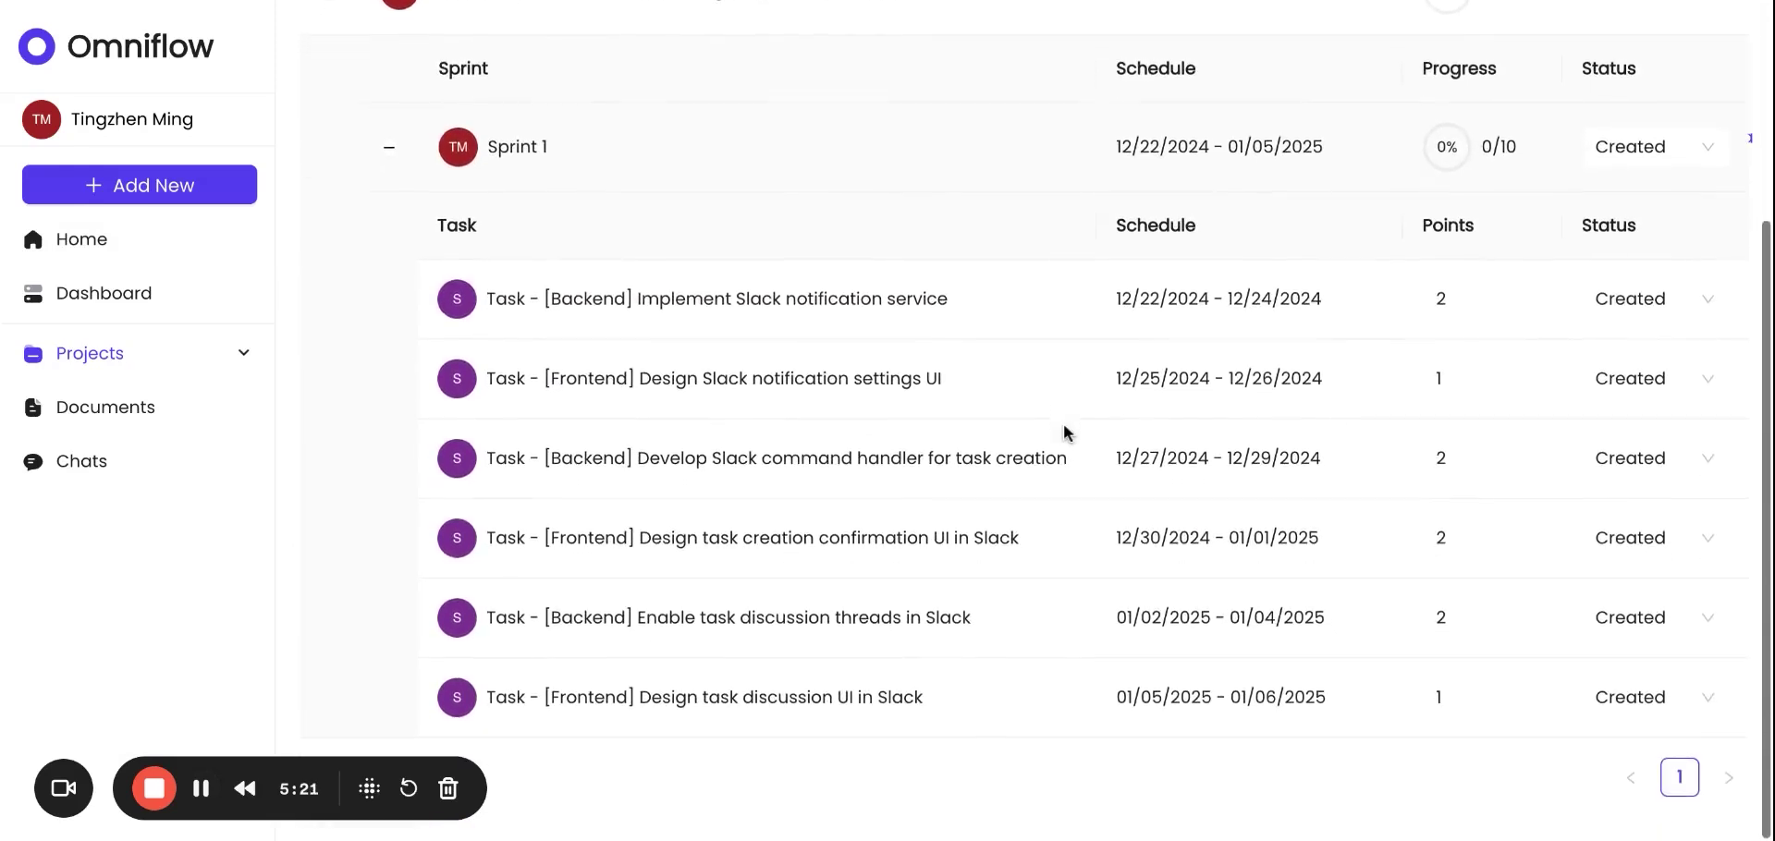
scroll(1063, 430, up, 3)
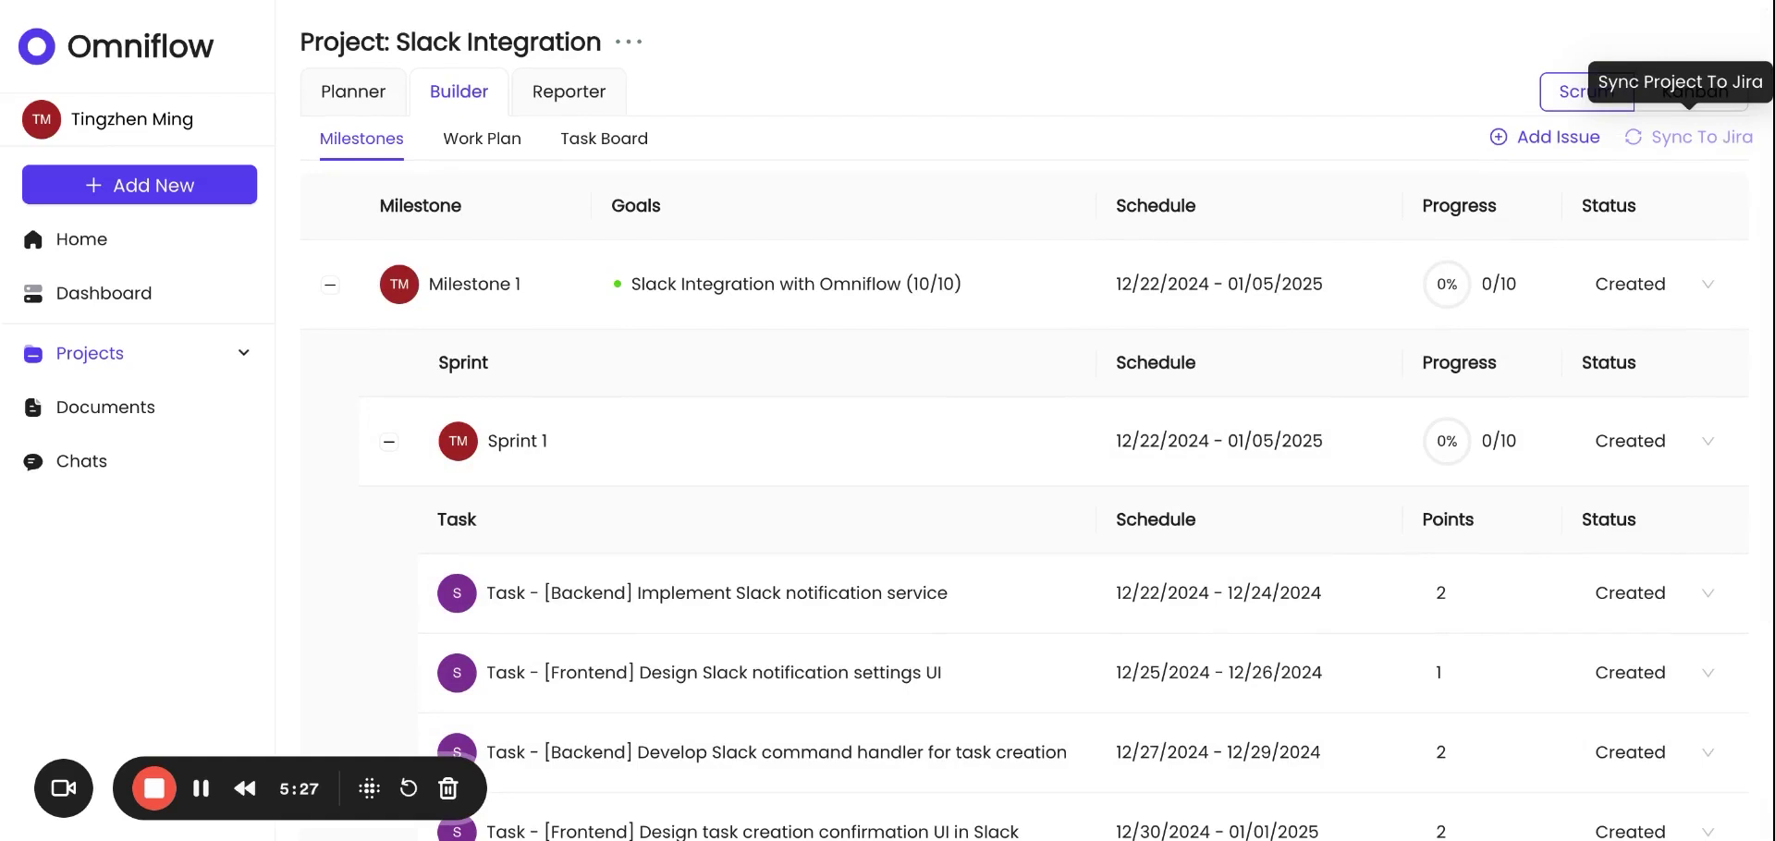
Examine the project's overall and planning risk insights and return to the project workflow overview.
click(585, 96)
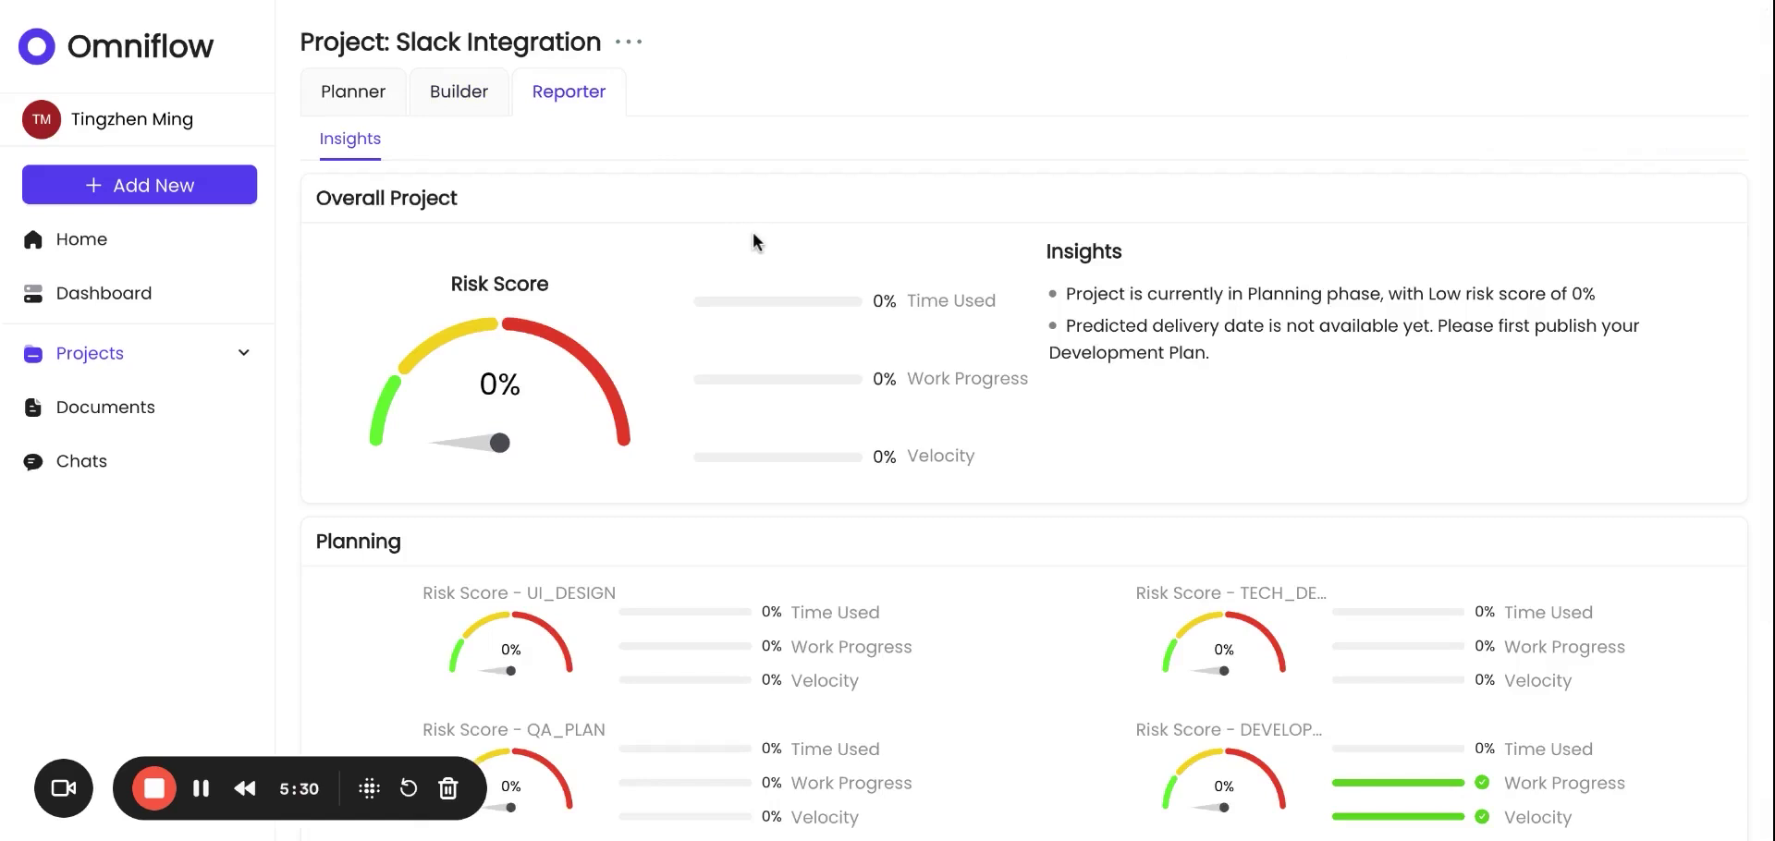
scroll(758, 212, down, 3)
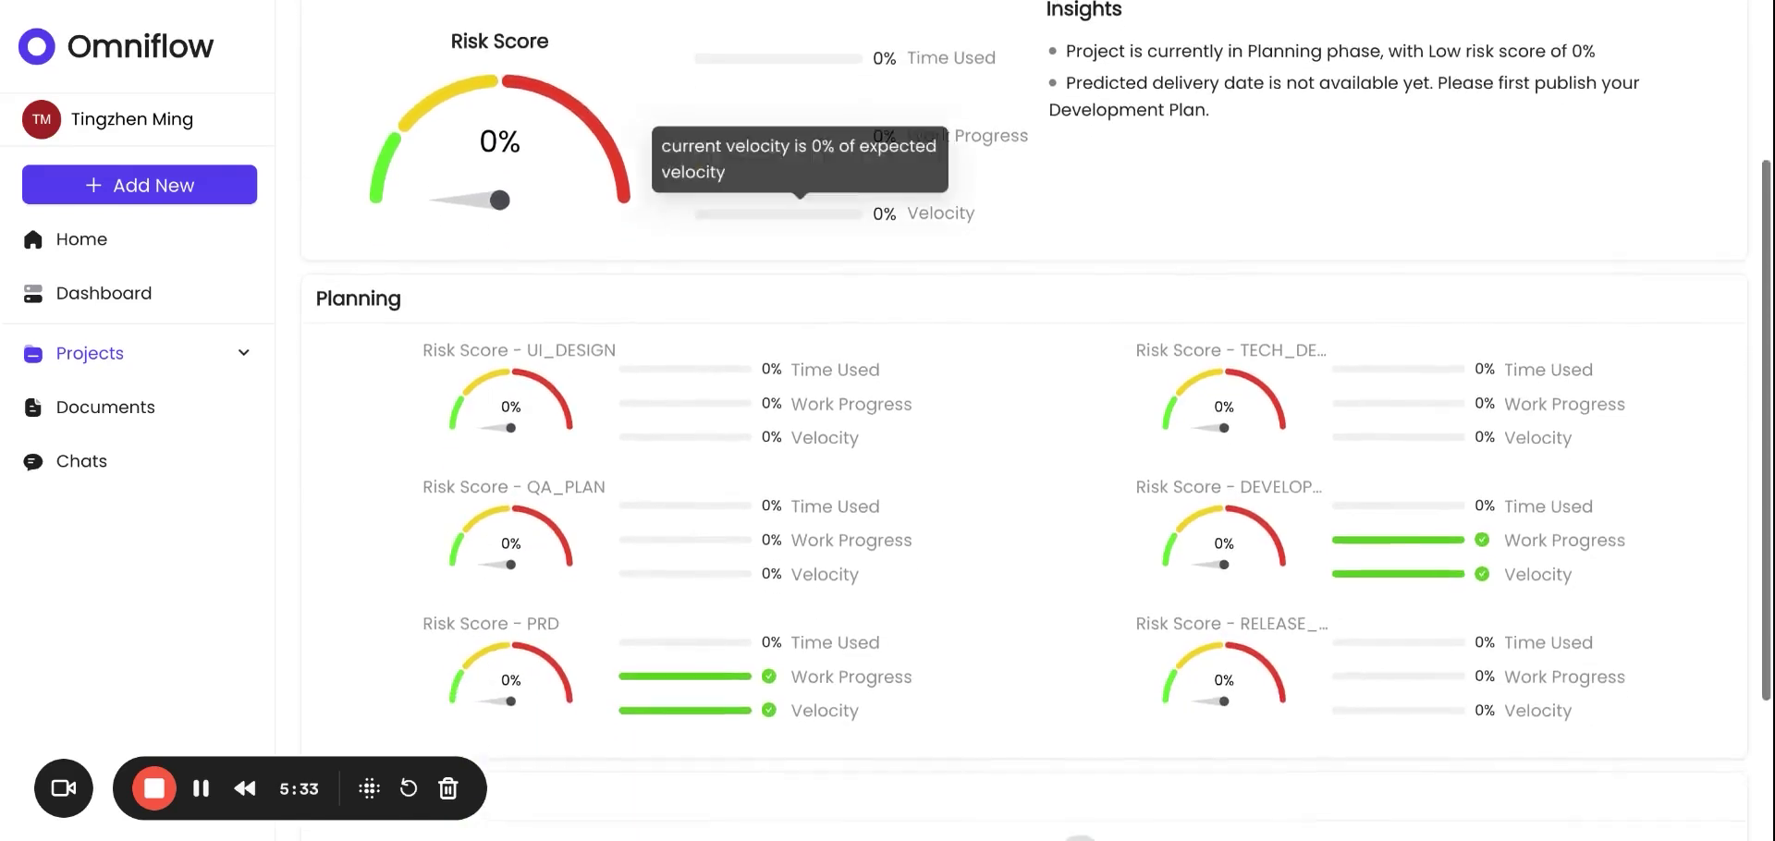
scroll(758, 185, up, 3)
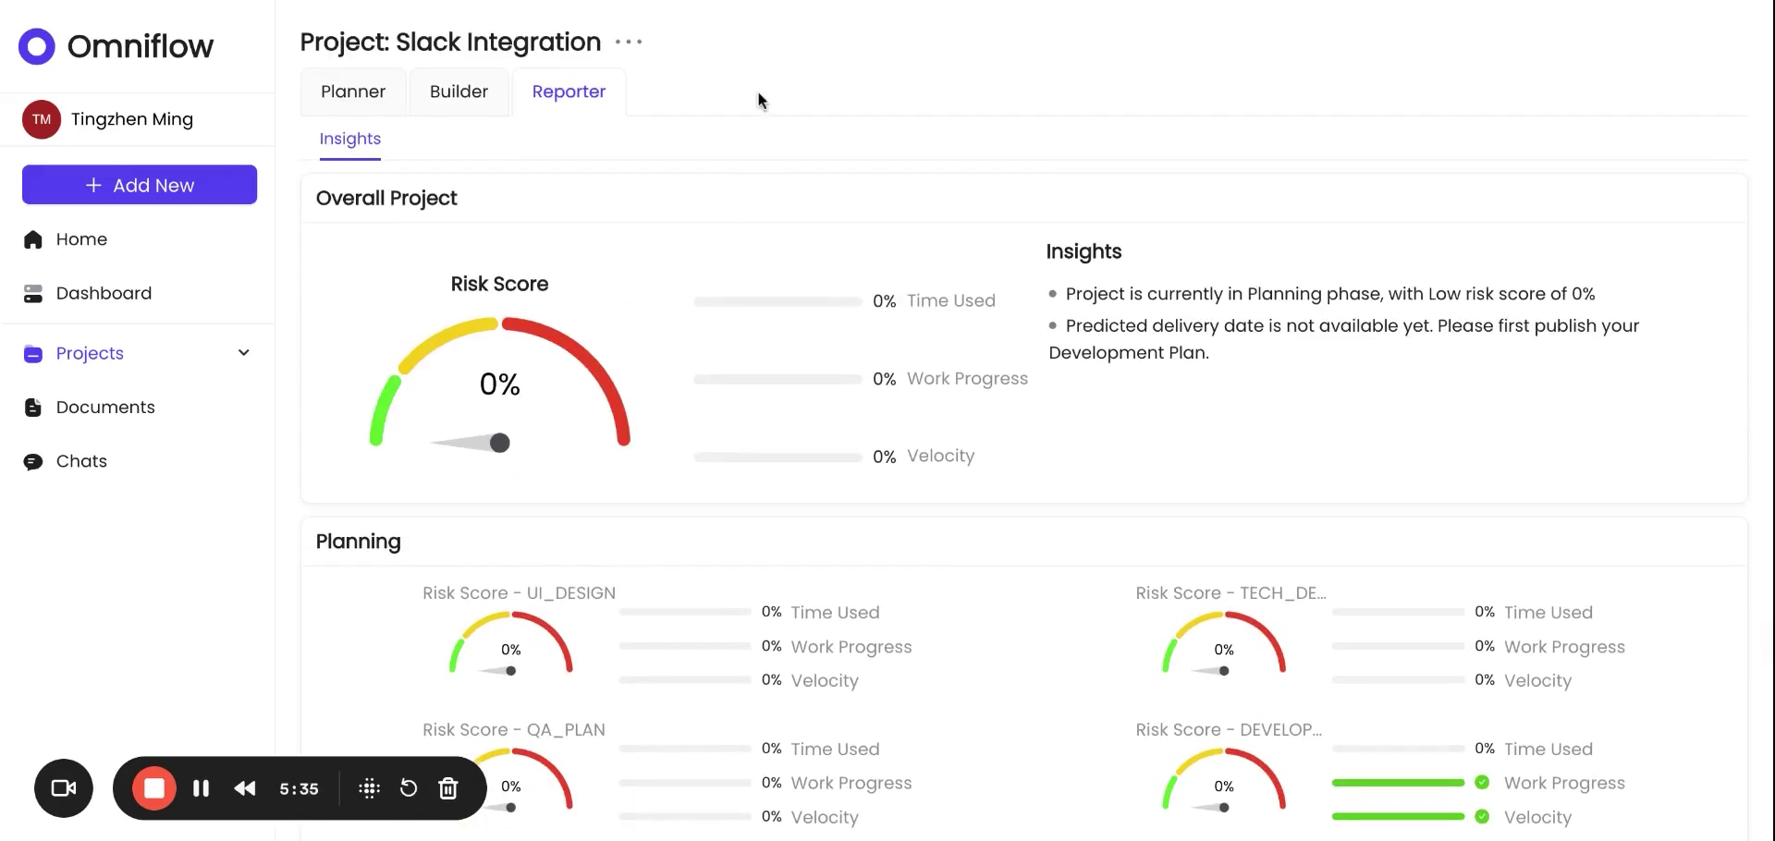
click(368, 98)
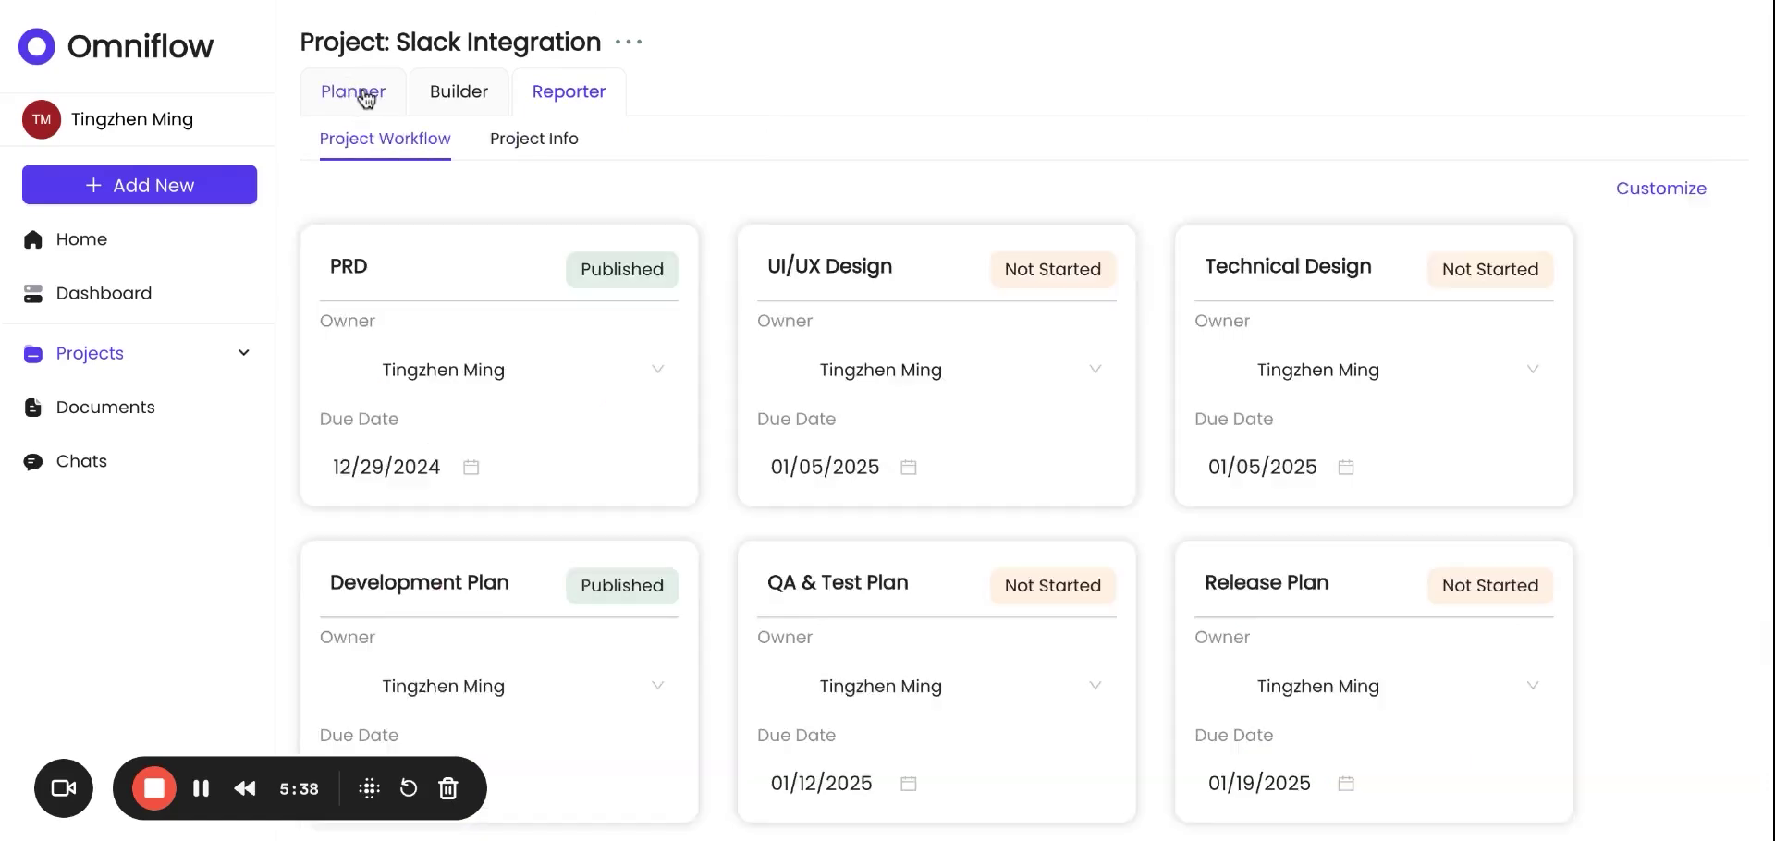